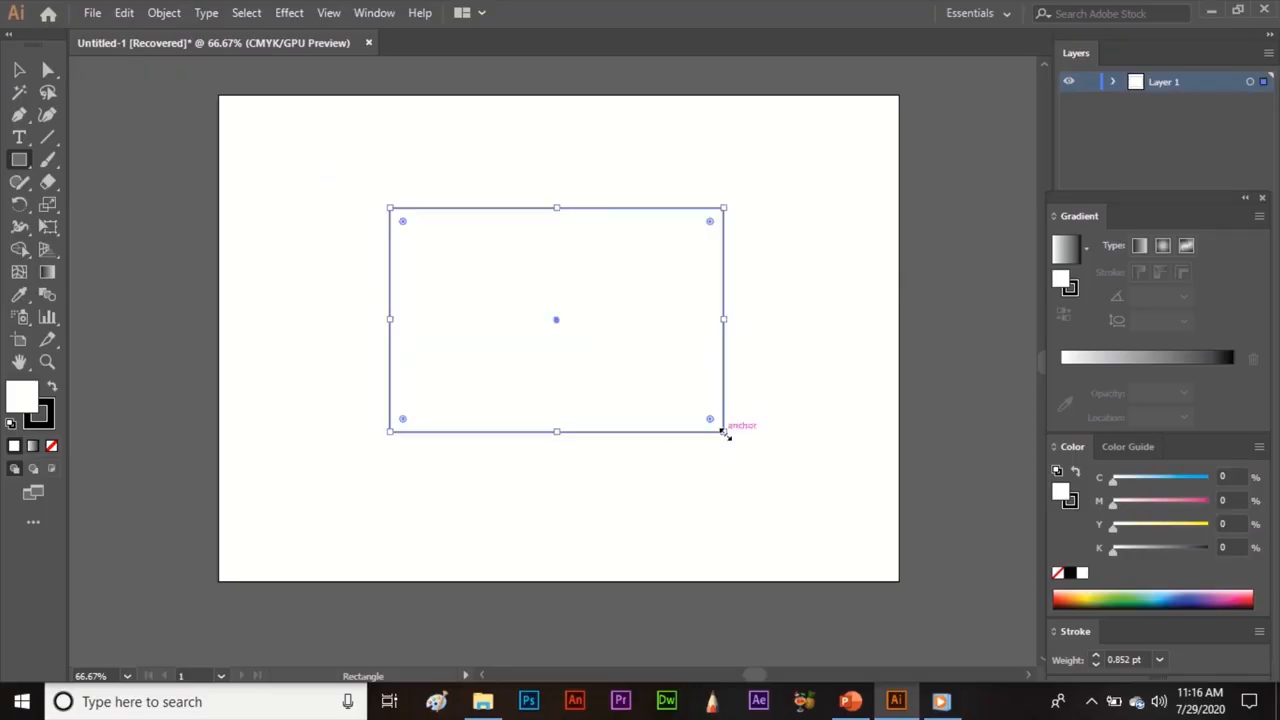
Step: Move the rectangle up and slightly to the right on the artboard using the Selection tool
key(v)
click(689, 469)
click(614, 209)
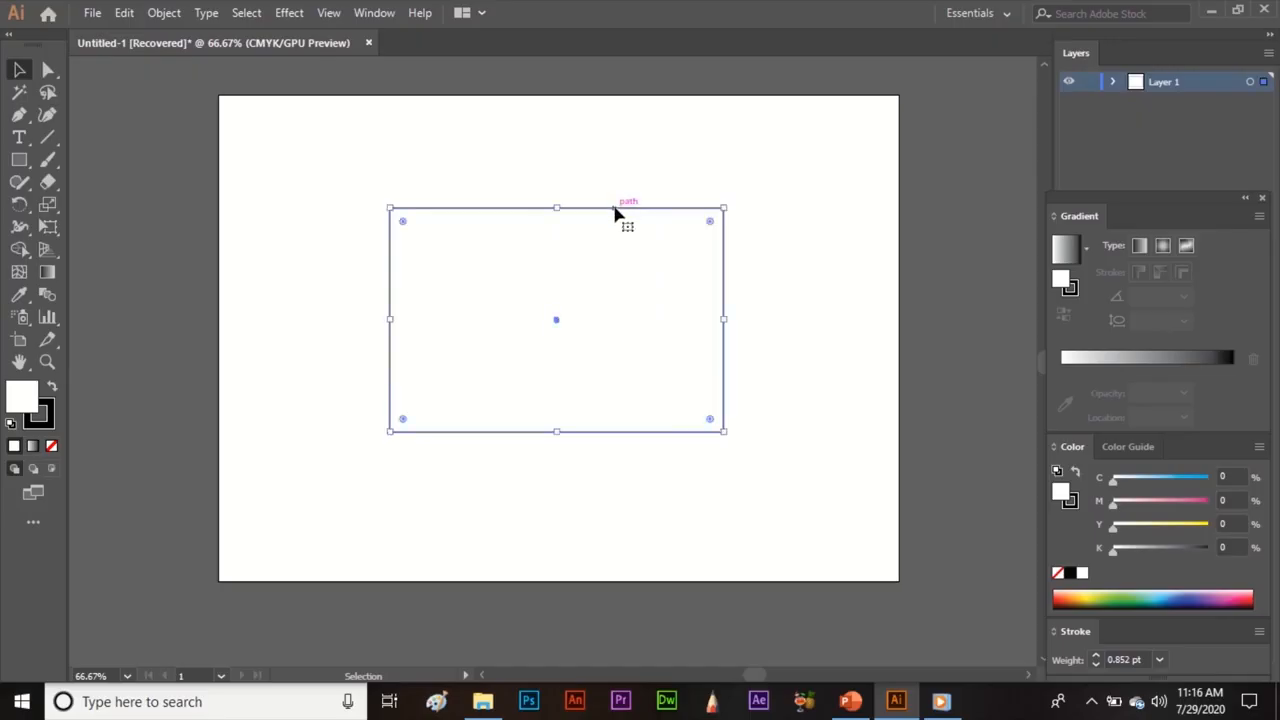
click(615, 202)
click(614, 209)
drag(614, 209, 667, 170)
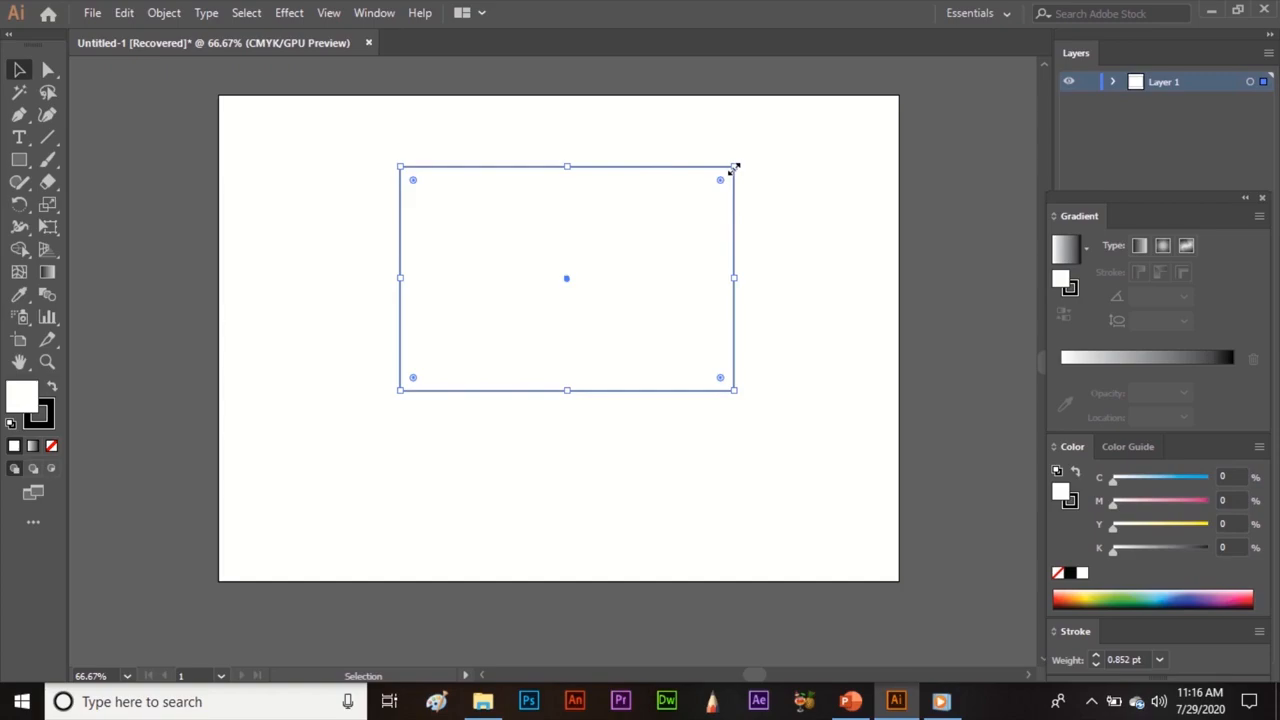
Step: Resize the rectangle from its upper-right corner, trying different proportions and finally scaling it from its centre, and deselect it
drag(735, 168, 806, 118)
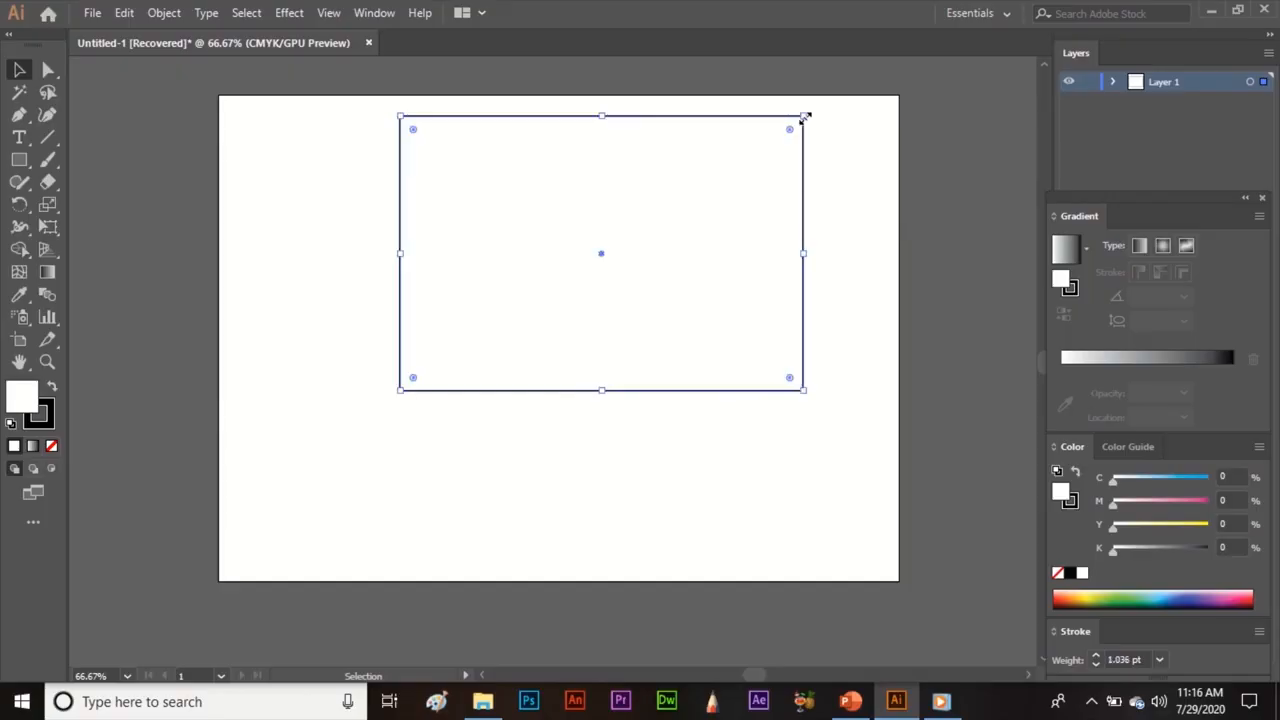
drag(805, 117, 804, 180)
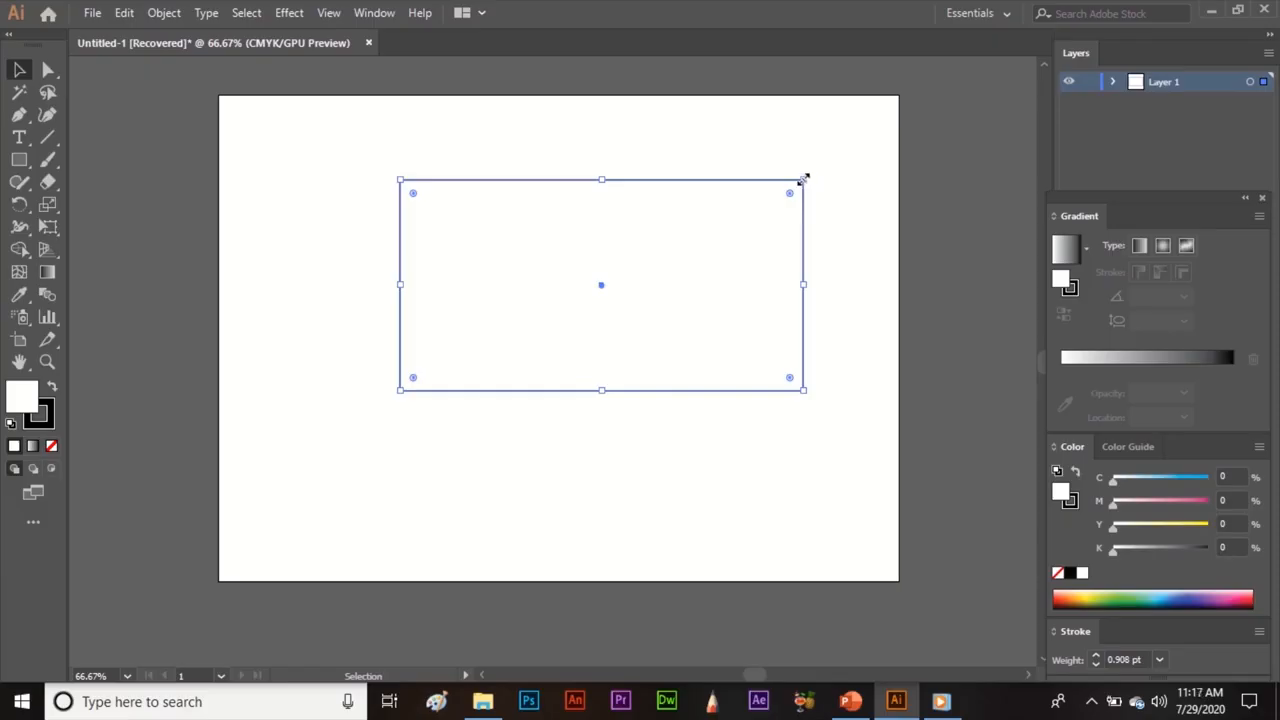
drag(804, 179, 746, 205)
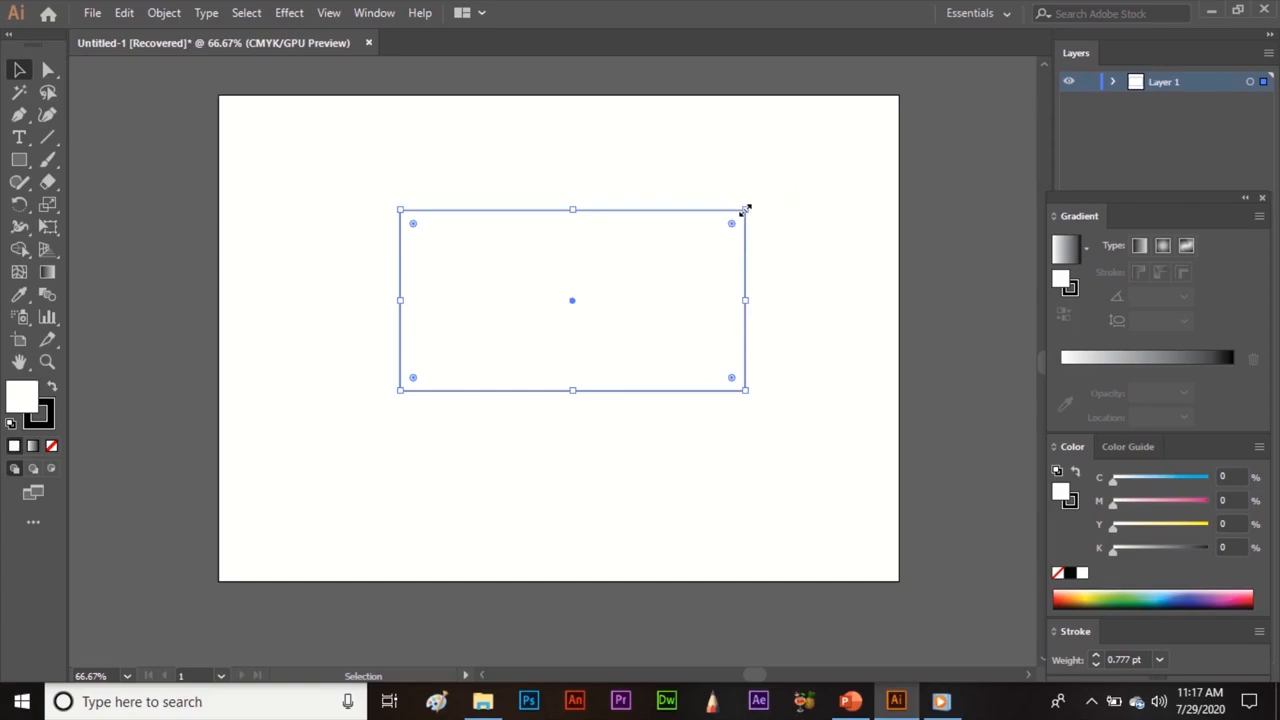
mouse_move(745, 210)
mouse_down()
mouse_move(646, 280)
mouse_move(755, 195)
mouse_up()
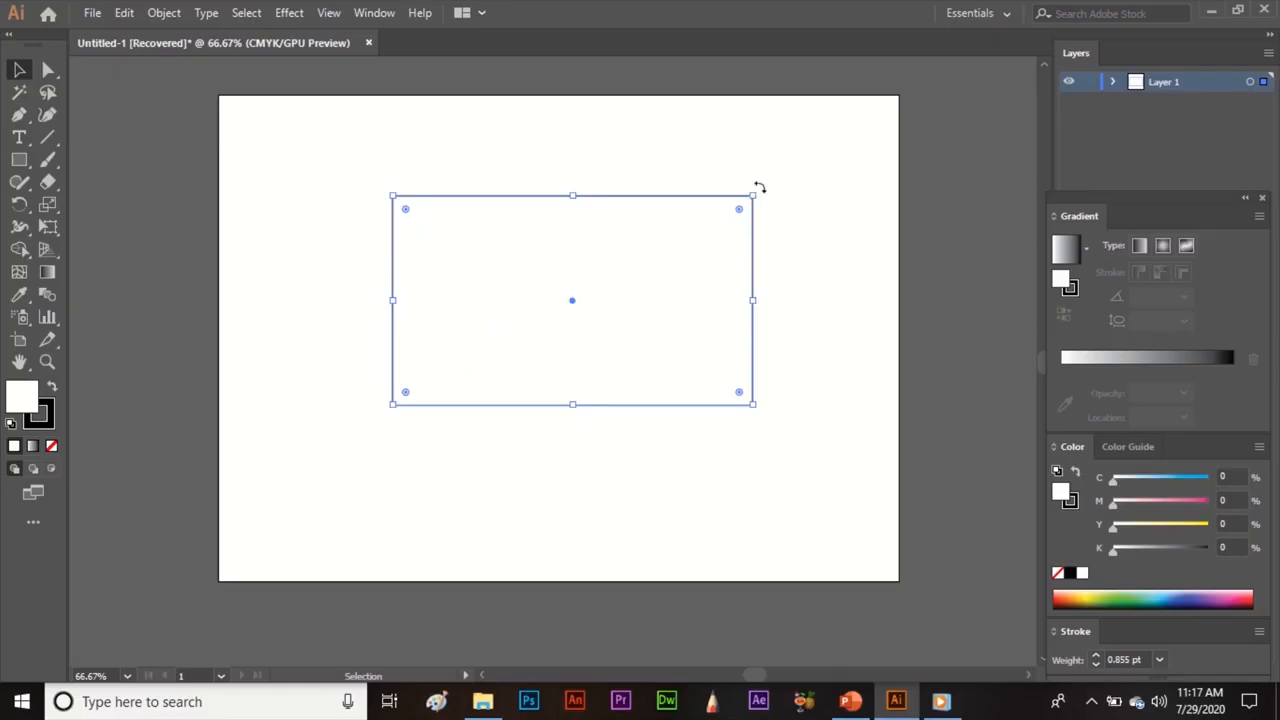
drag(759, 188, 398, 408)
click(370, 420)
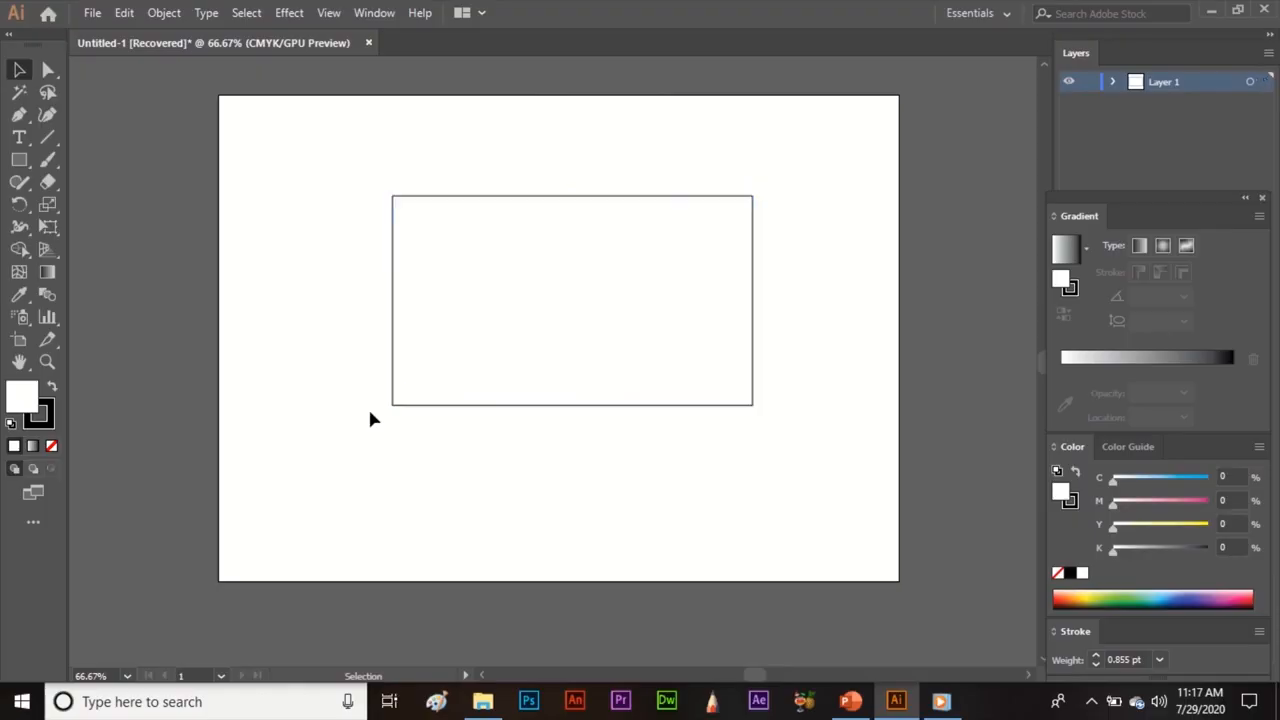
Step: Use the Direct Selection tool to move the rectangle's upper-left anchor to about X 157 px, Y 60 px
click(48, 72)
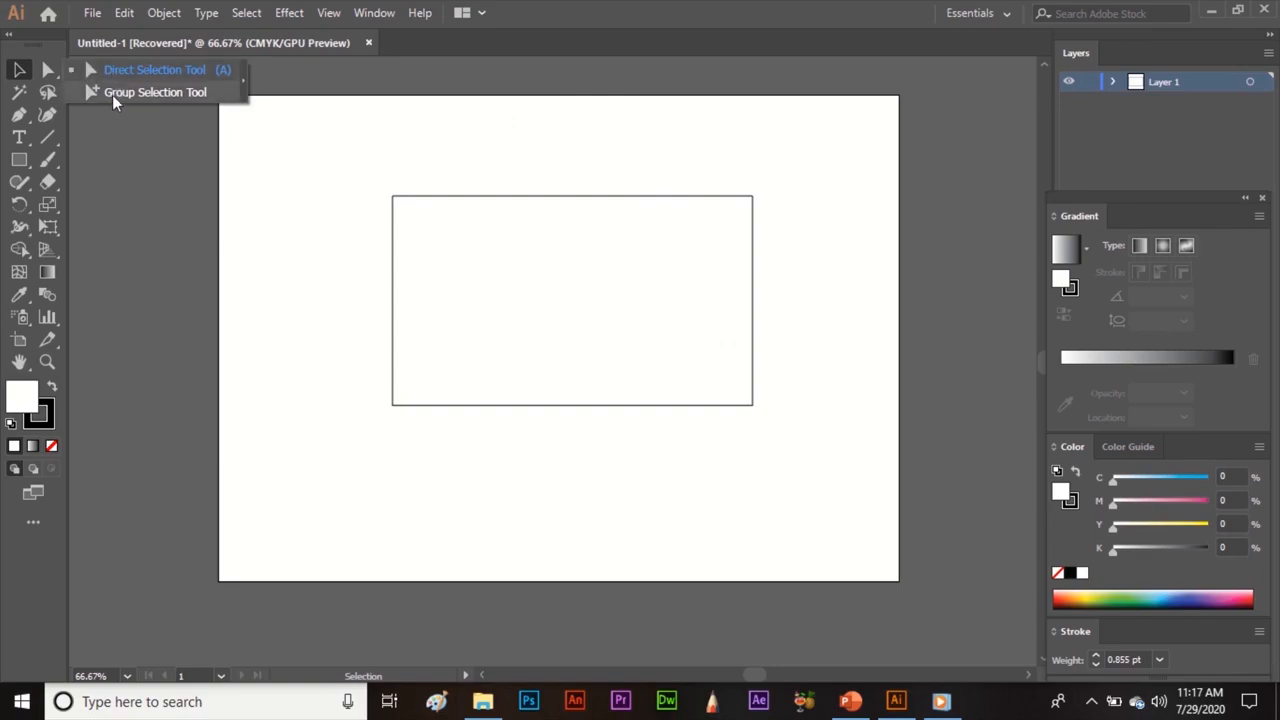
click(133, 69)
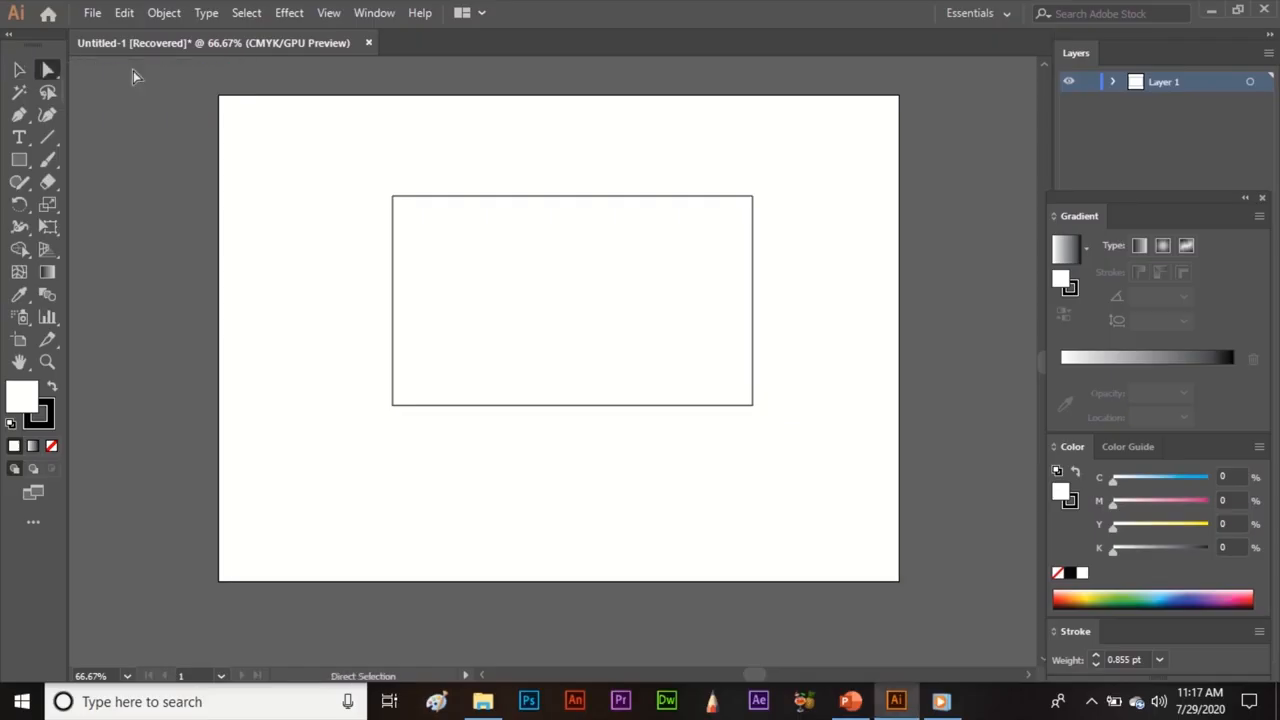
click(394, 198)
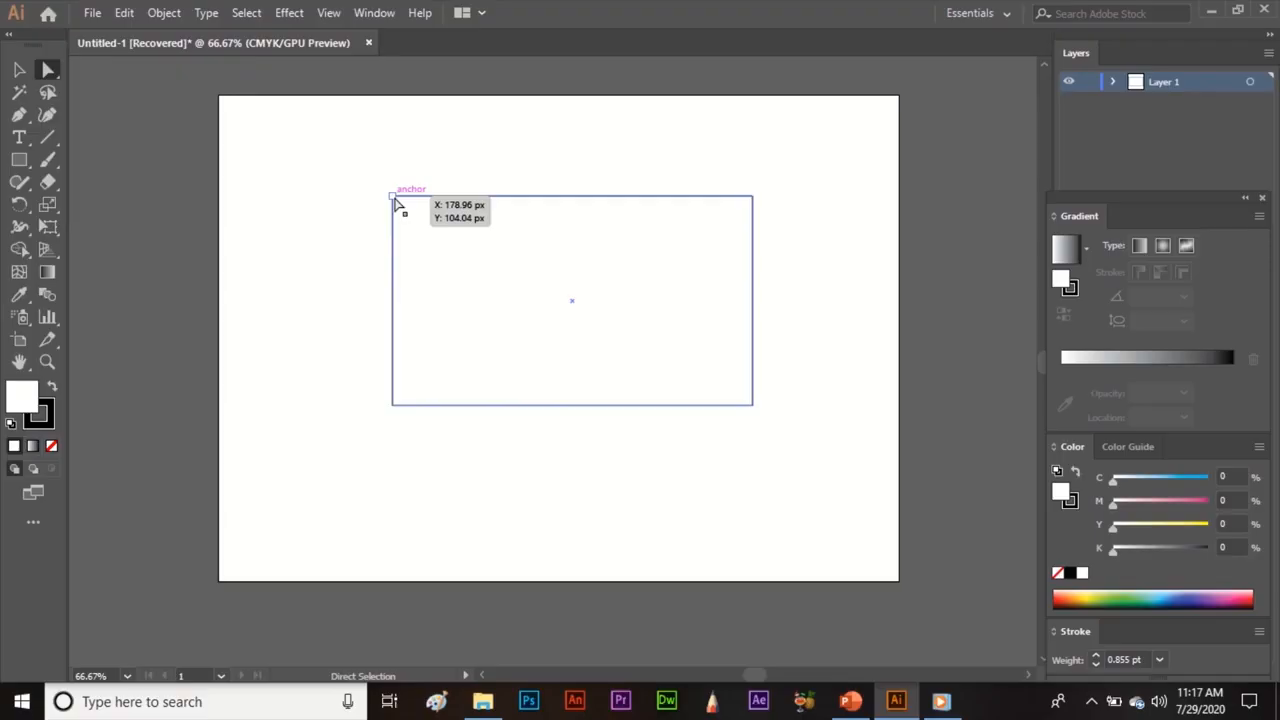
click(394, 198)
drag(394, 199, 371, 154)
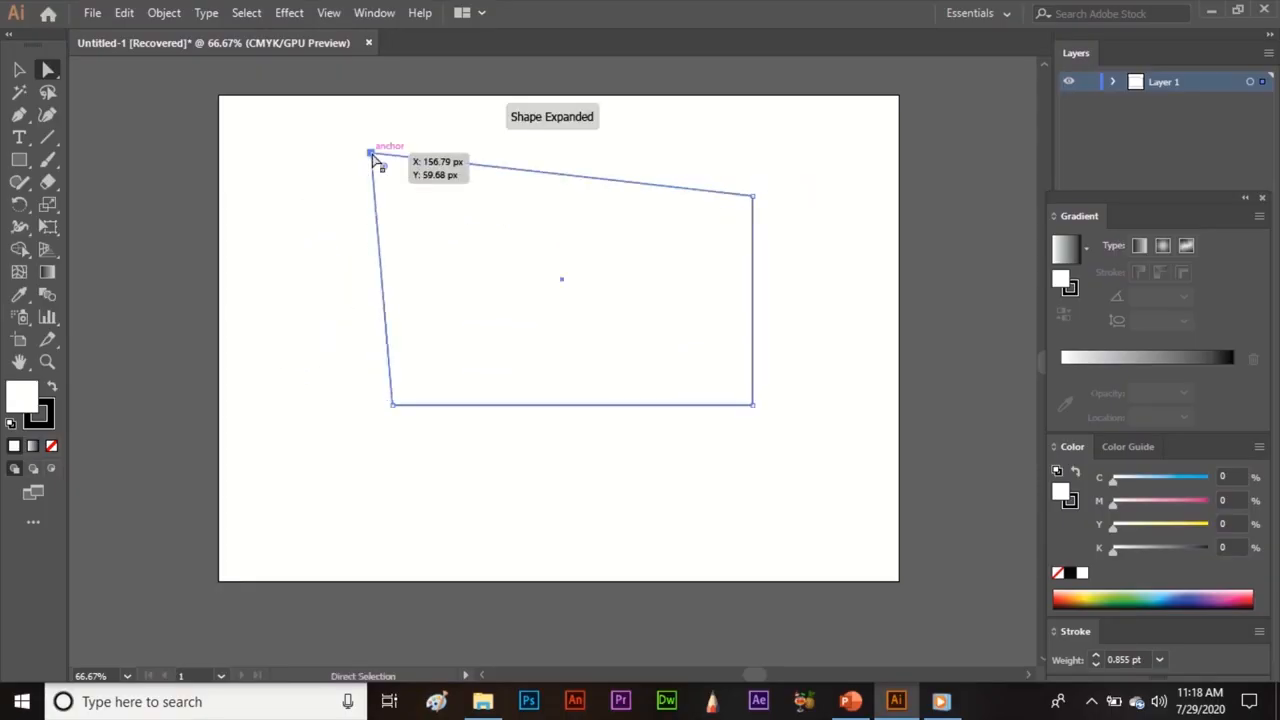
Step: Select all anchors of the four-sided shape, move it down and slightly left on the artboard, and deselect it
drag(346, 137, 823, 440)
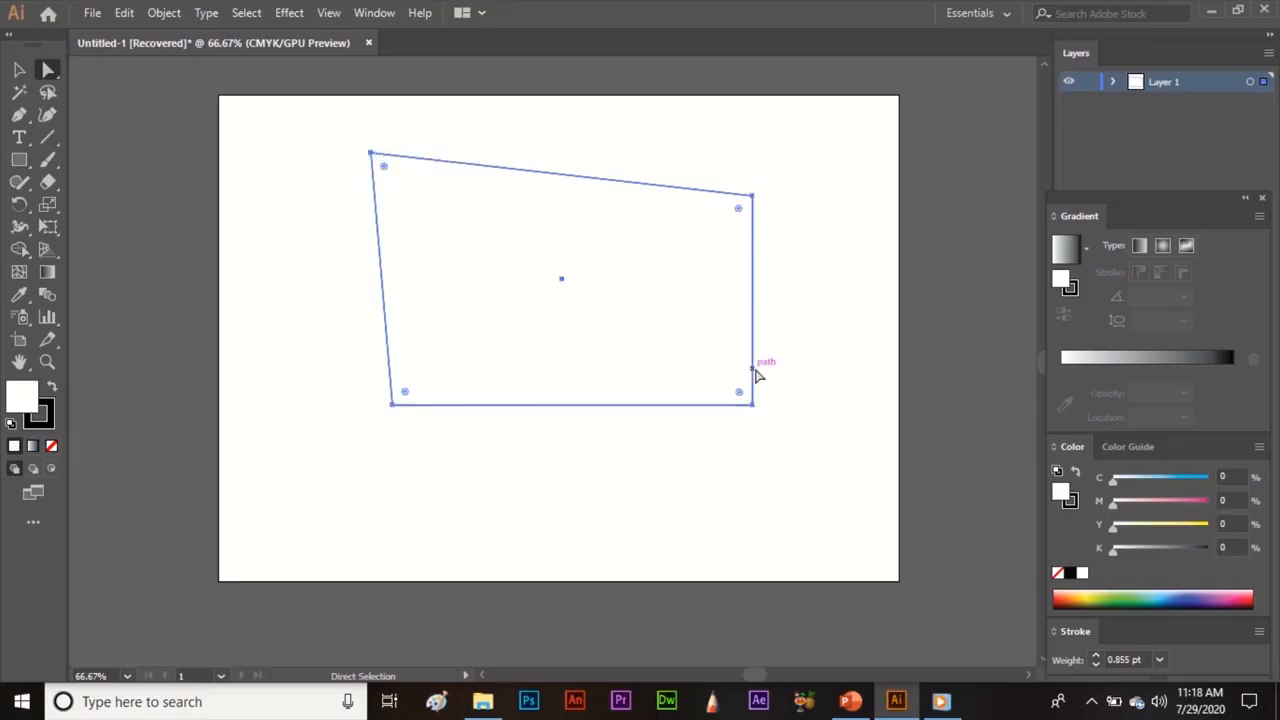
drag(756, 374, 742, 466)
click(551, 514)
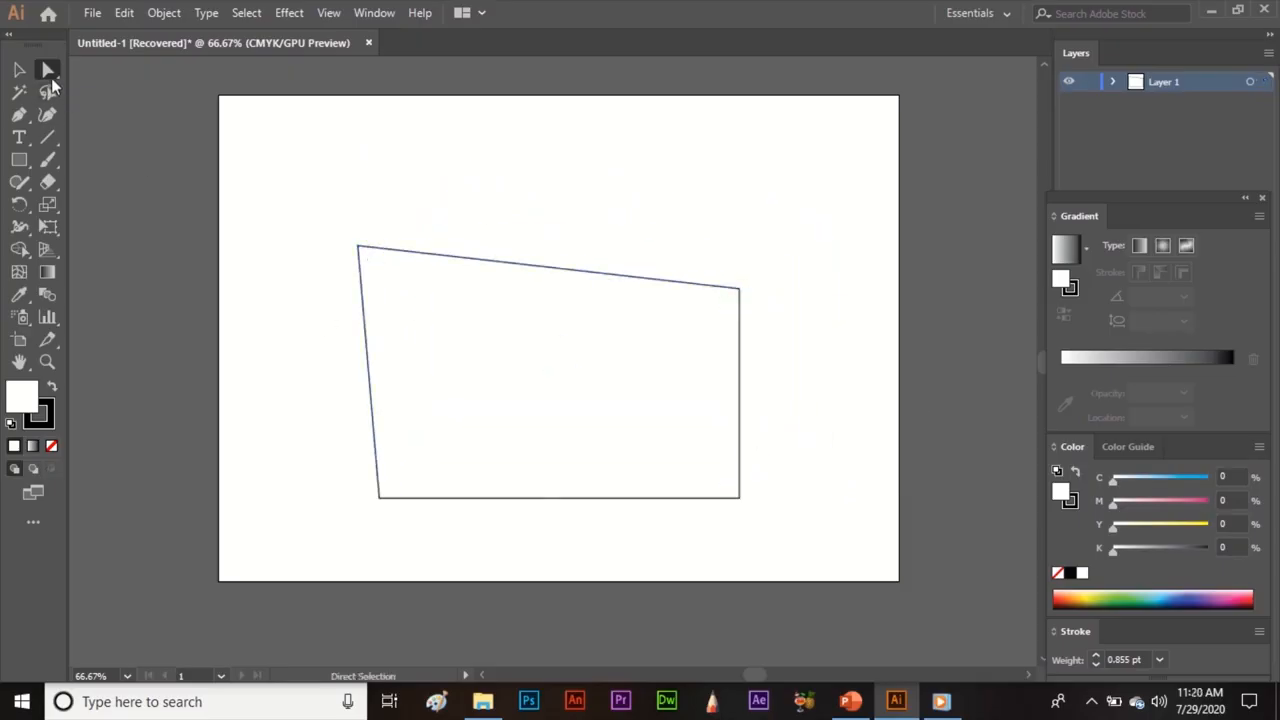
click(47, 73)
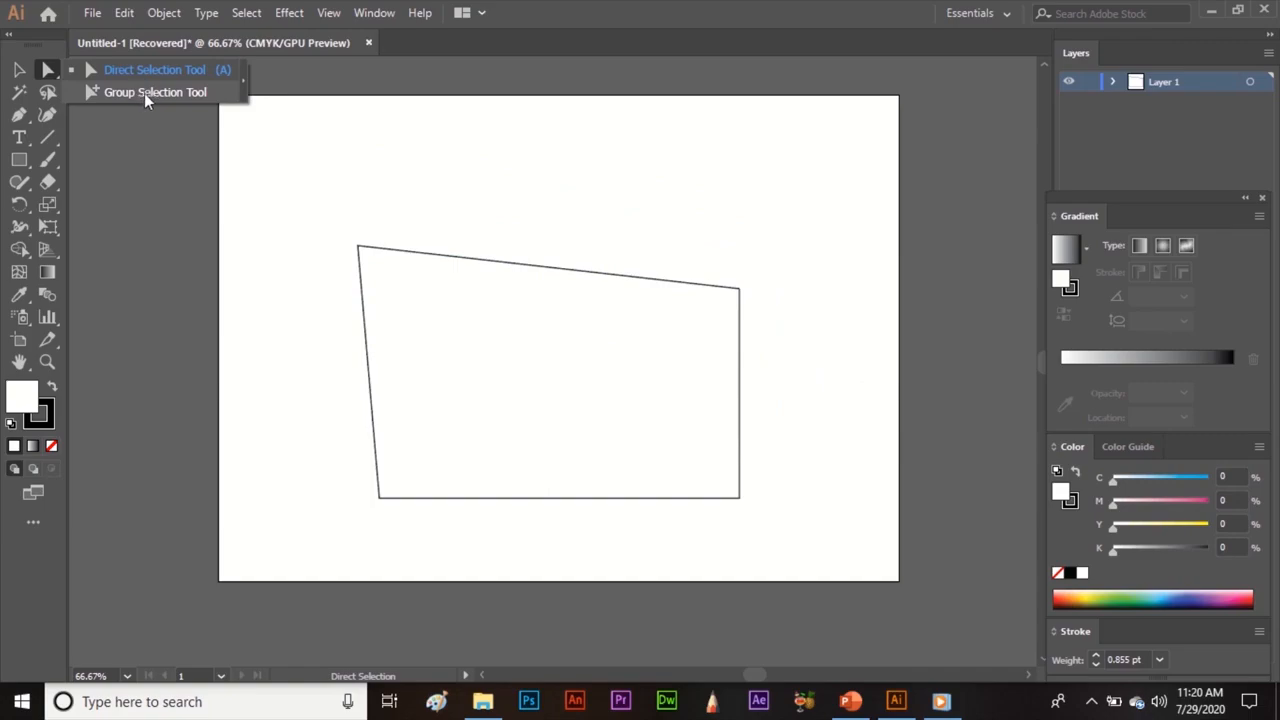
click(267, 229)
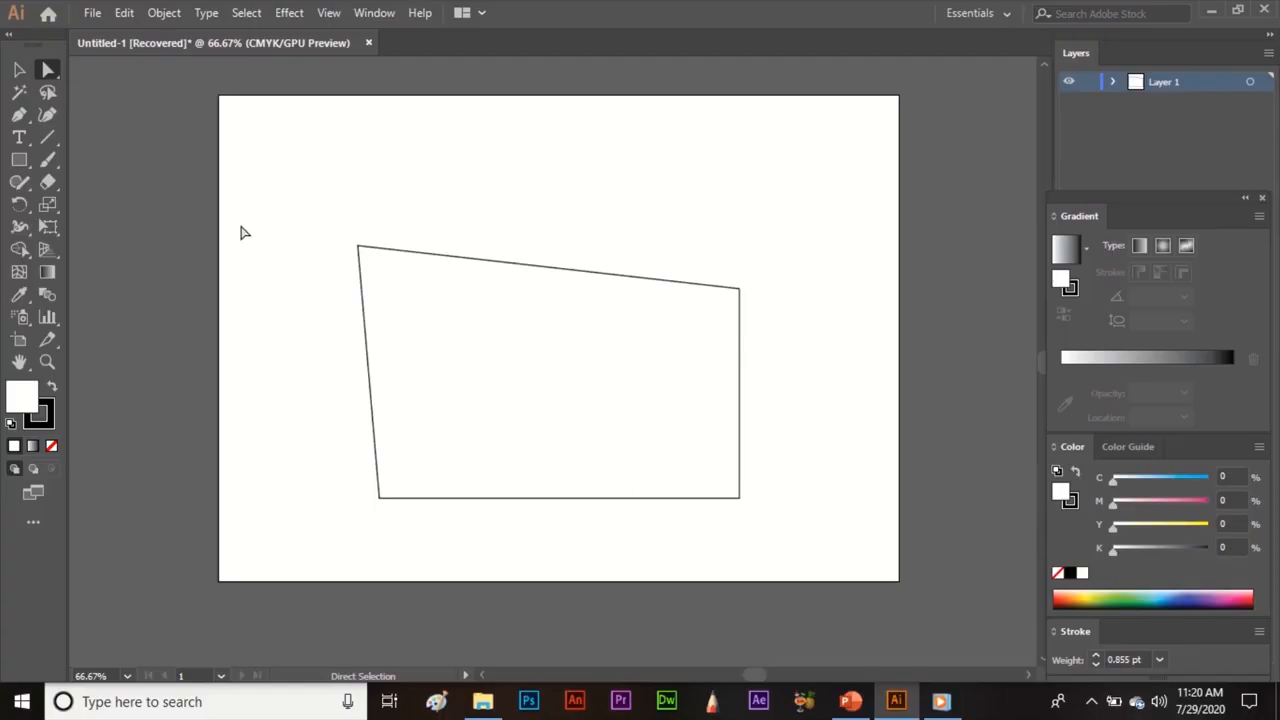
Step: Draw one rectangle over the four-sided shape's upper-left corner and a second one over its lower-right corner
click(19, 159)
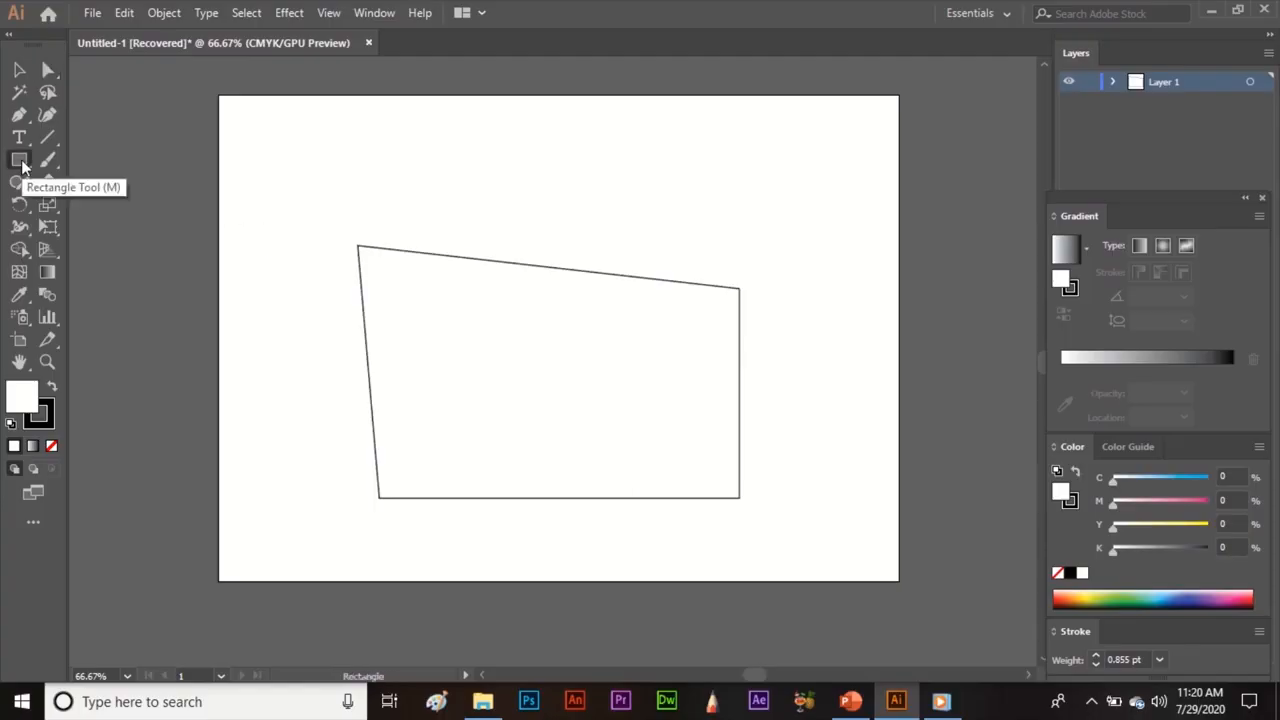
drag(323, 217, 492, 423)
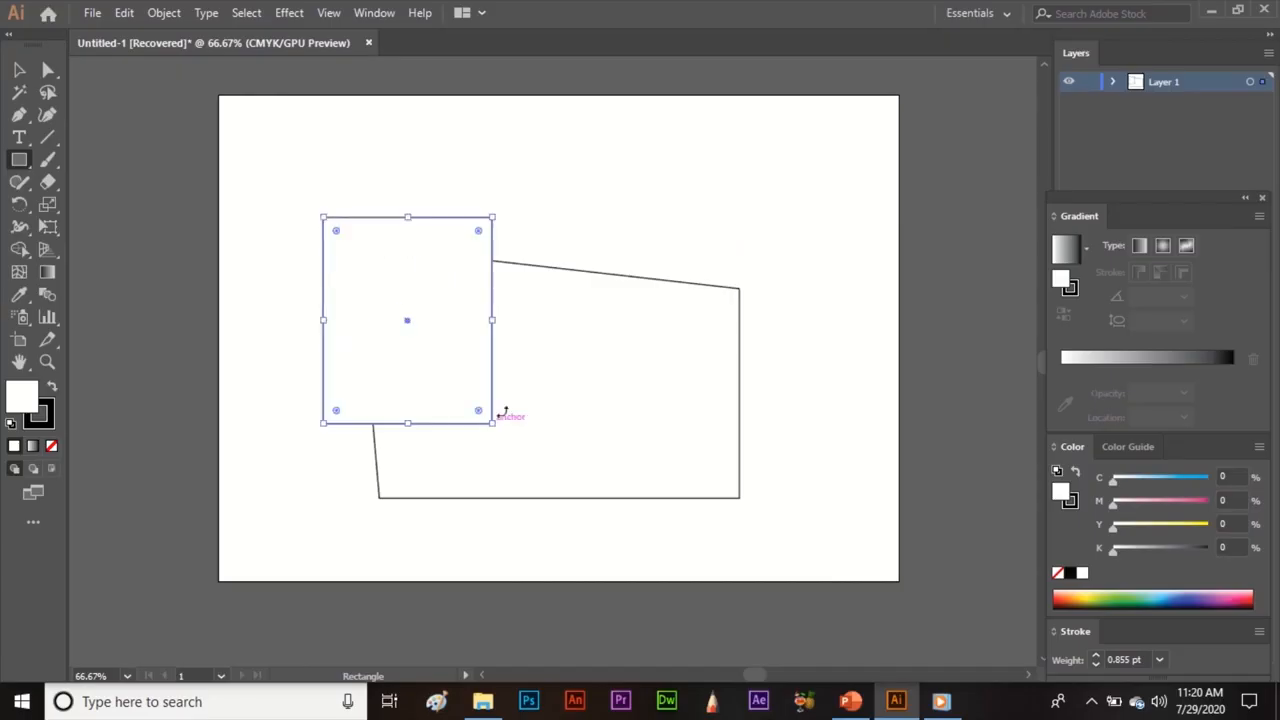
drag(607, 327, 817, 518)
key(v)
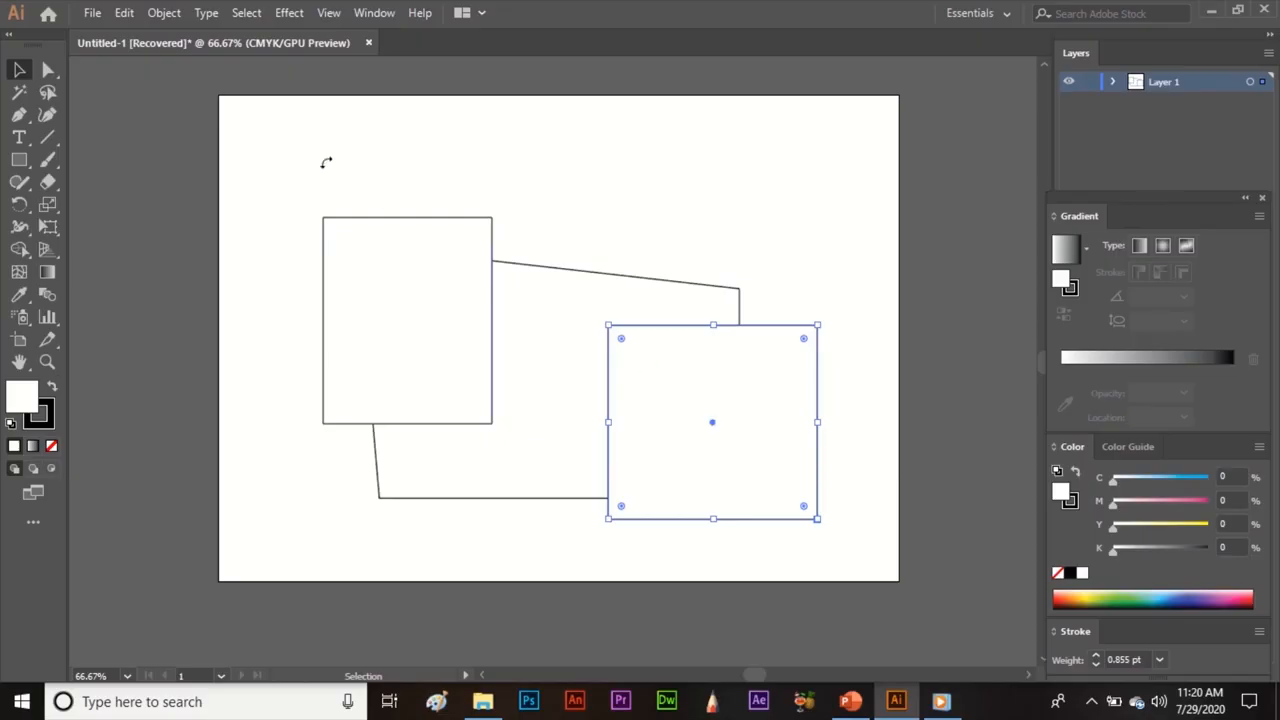
Step: Group the two rectangles and the four-sided shape, and clear the selection
drag(265, 165, 851, 537)
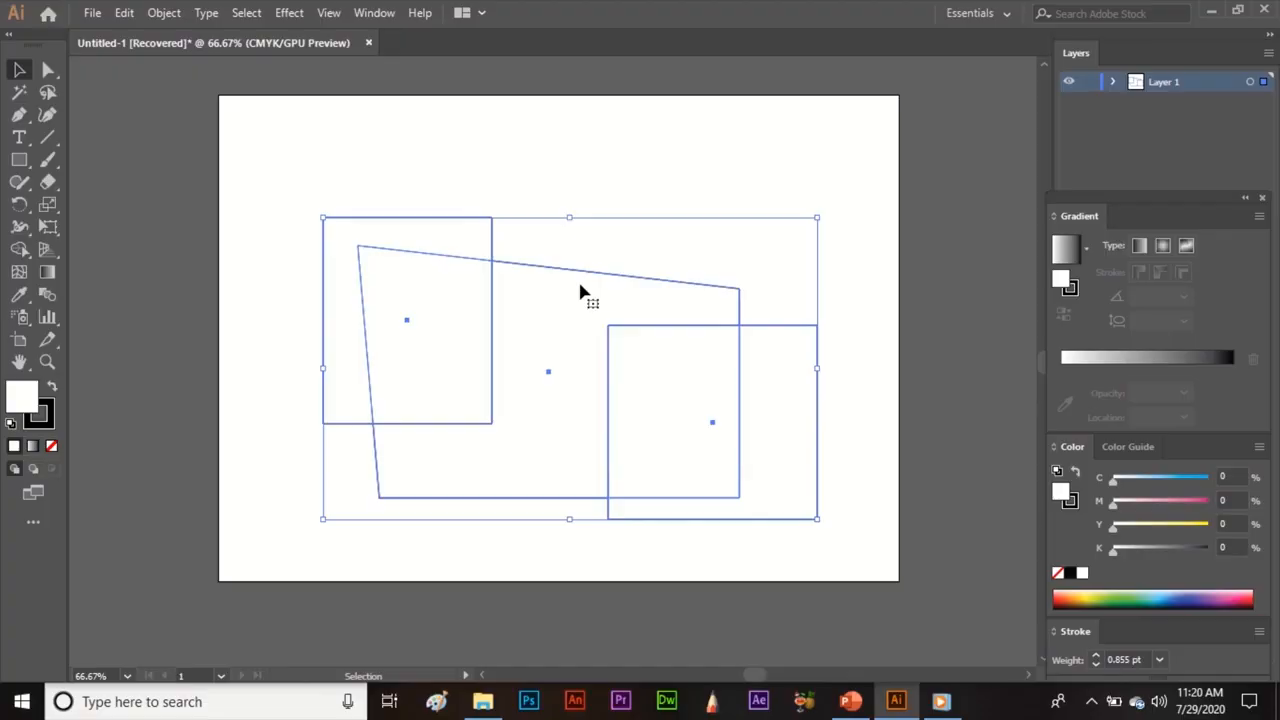
click(162, 13)
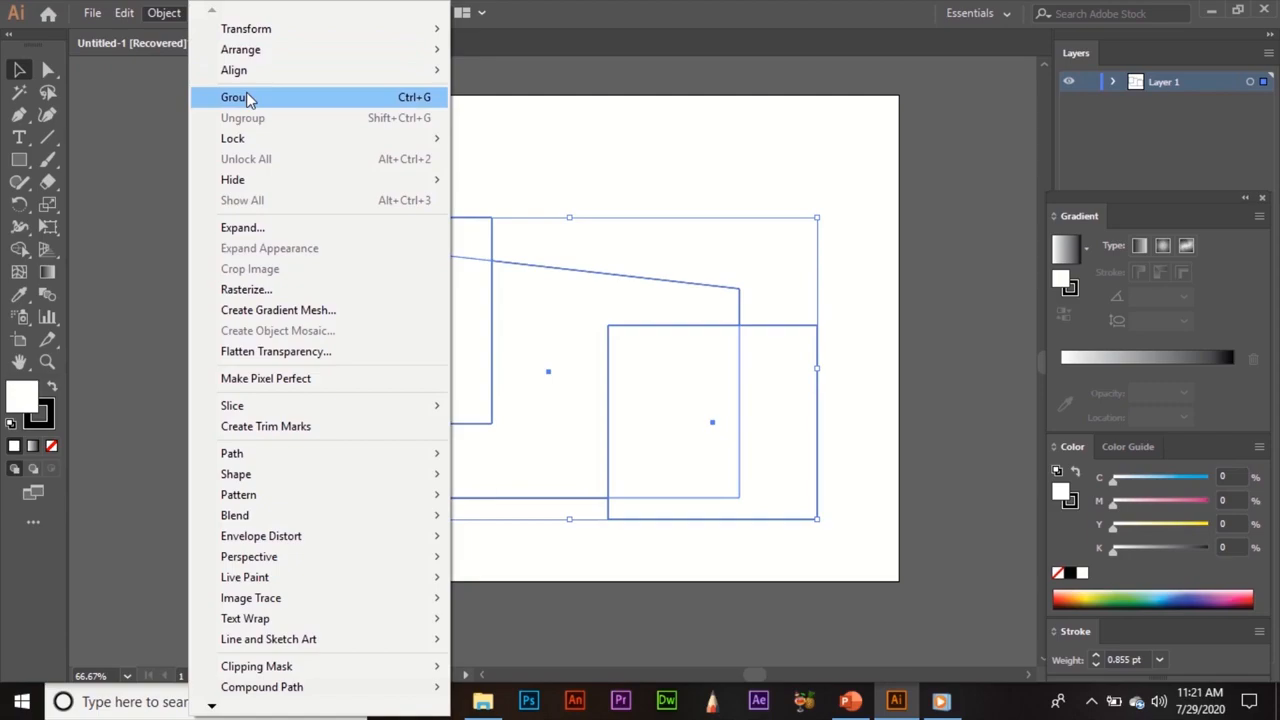
click(420, 105)
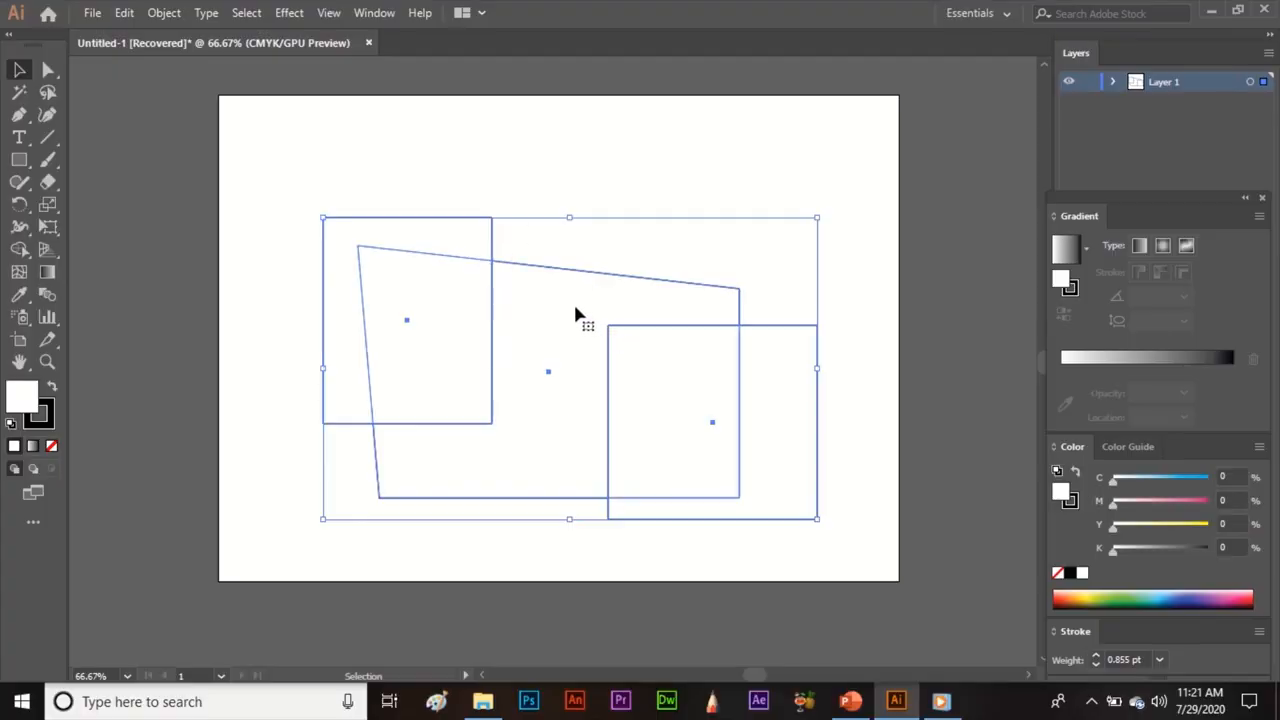
click(540, 190)
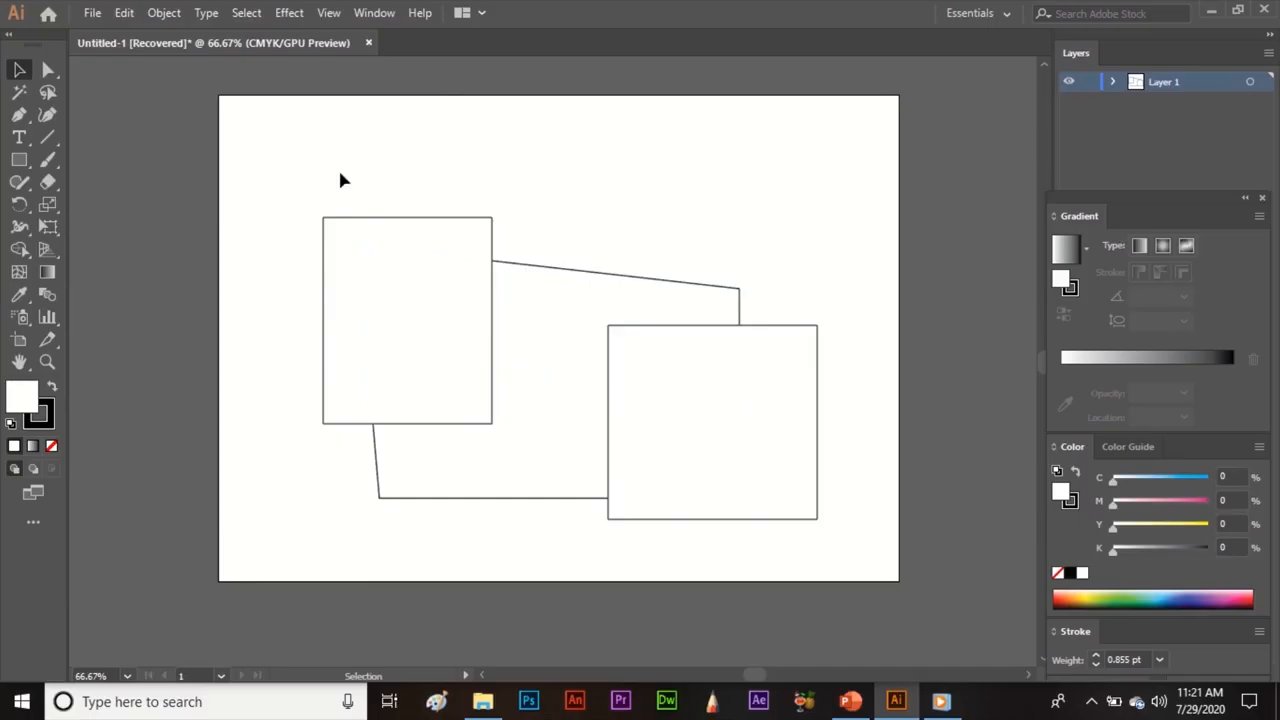
drag(280, 177, 848, 535)
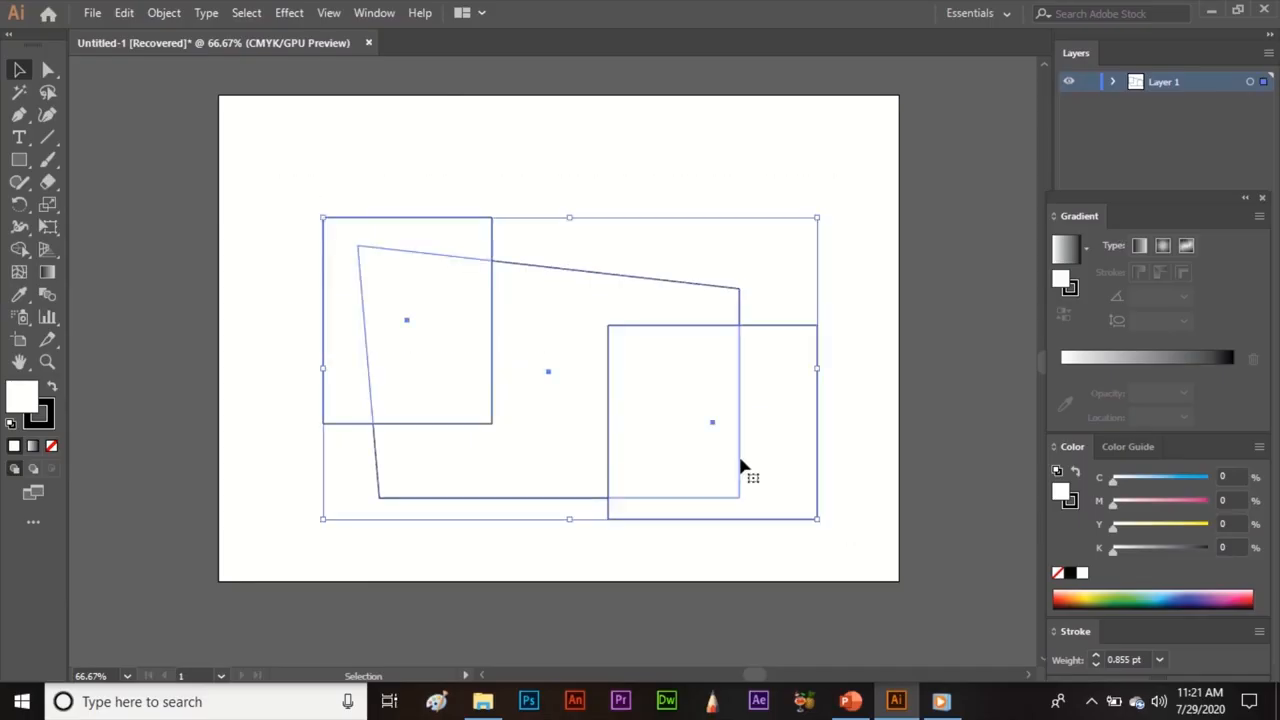
click(168, 13)
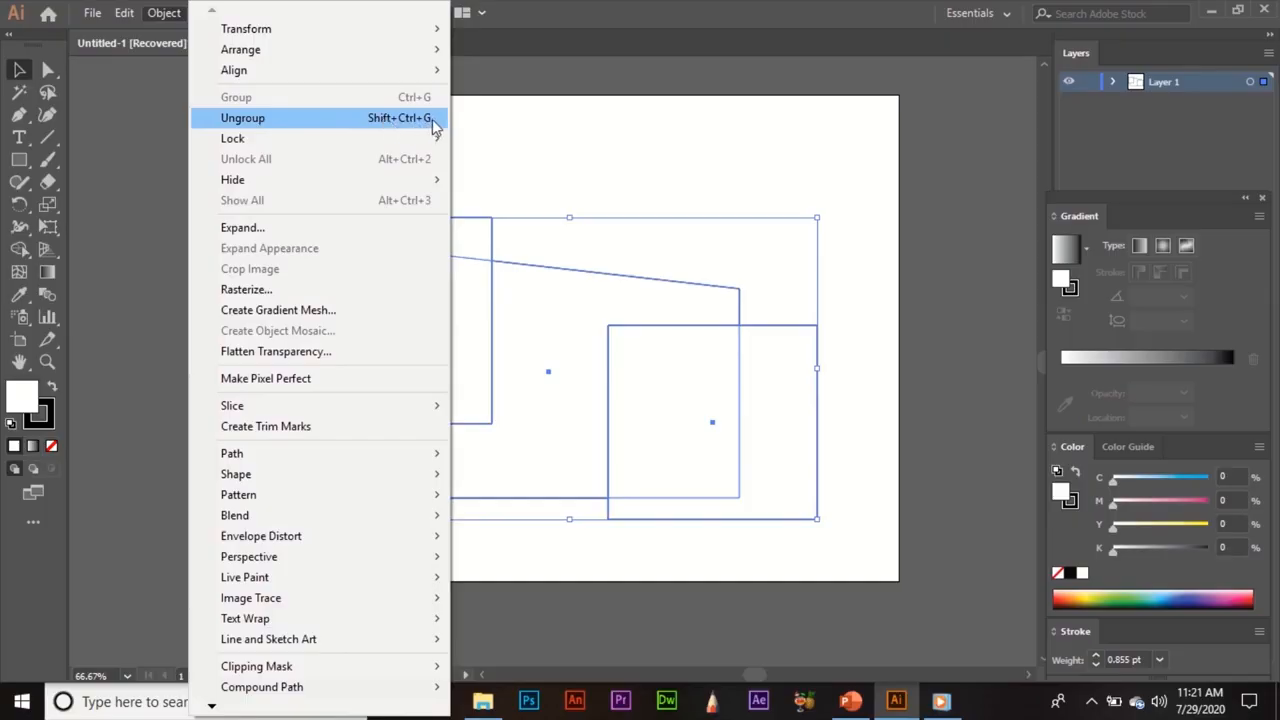
click(473, 133)
Step: With the Group Selection tool, select only the four-sided shape inside the group and fill it with red ED0000
drag(48, 69, 116, 96)
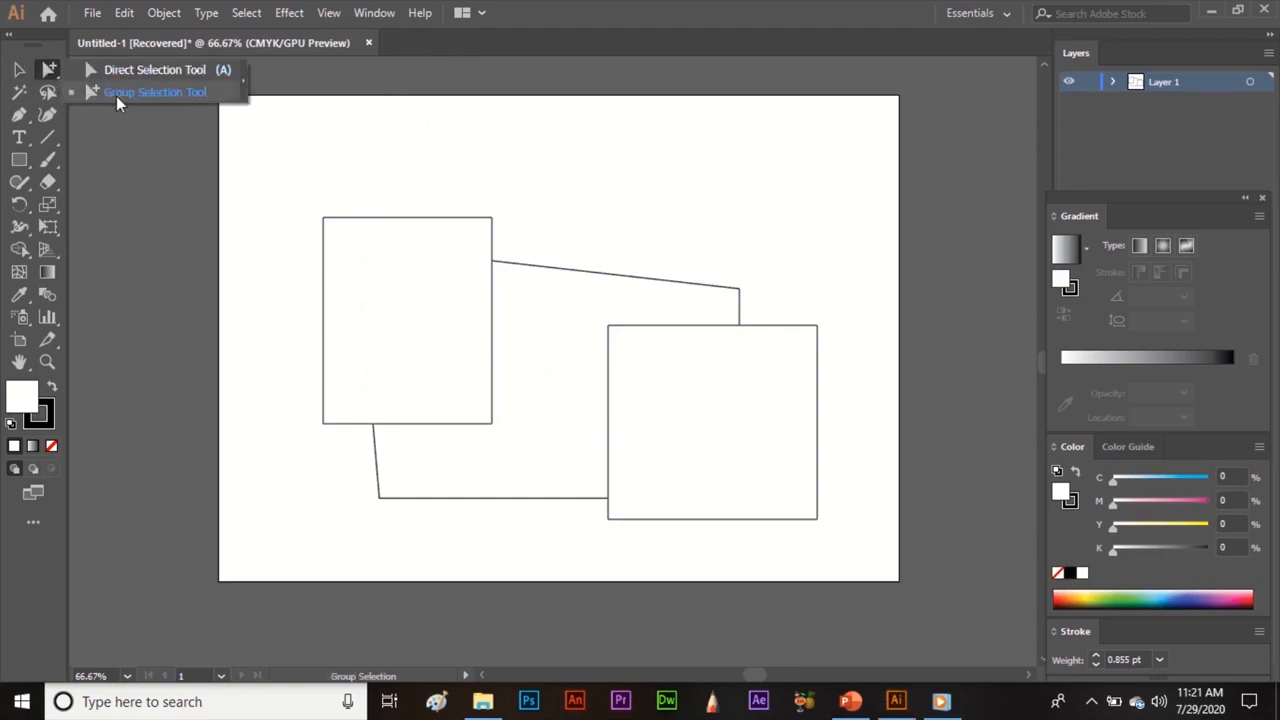
drag(116, 96, 116, 96)
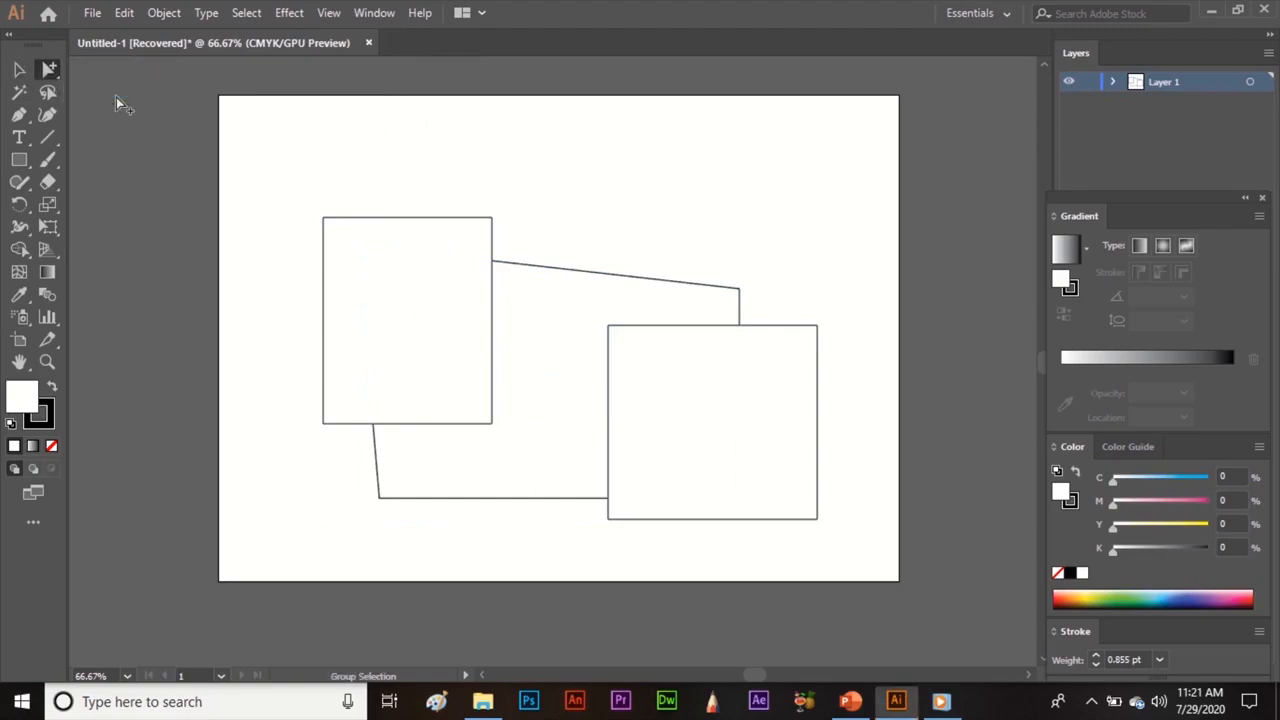
click(514, 297)
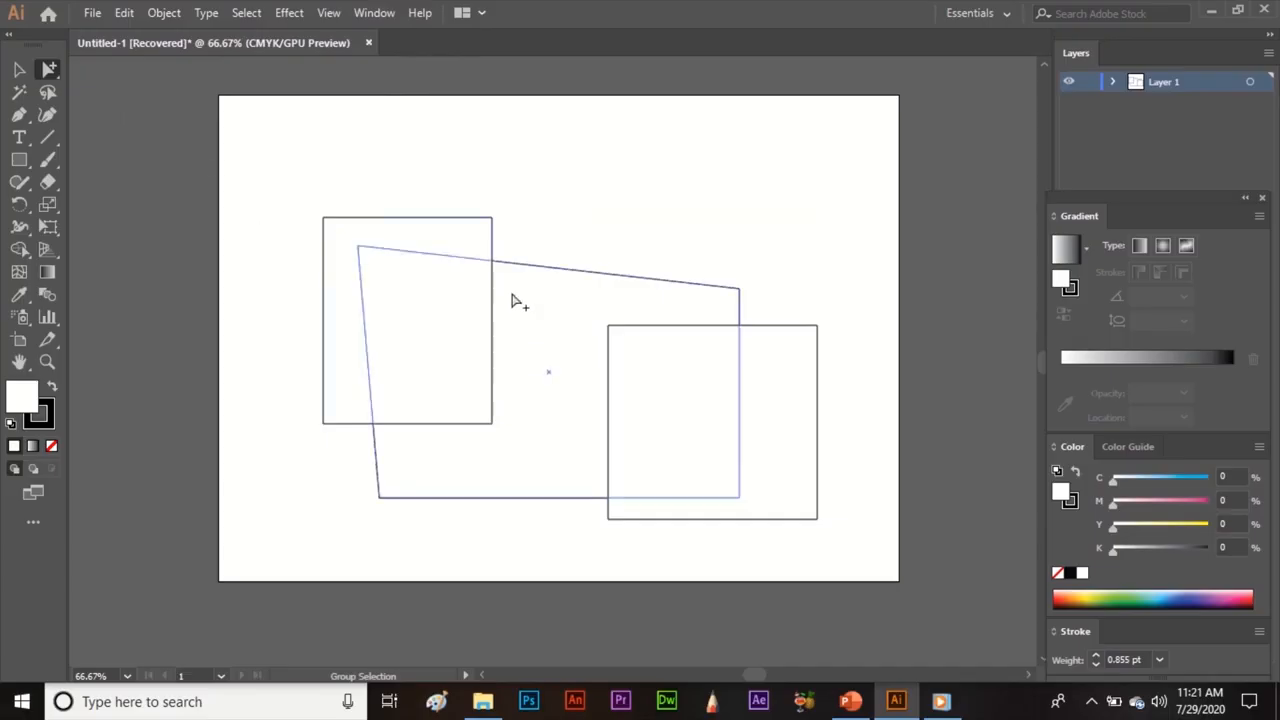
click(630, 448)
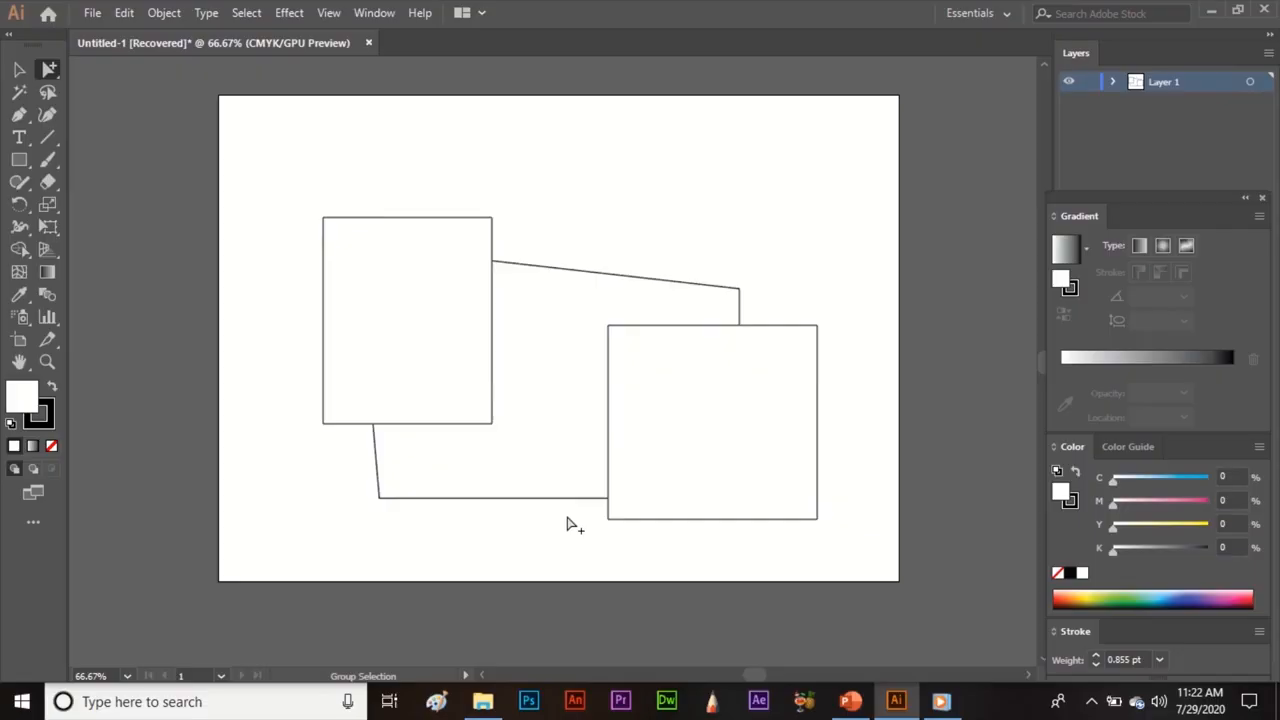
click(619, 278)
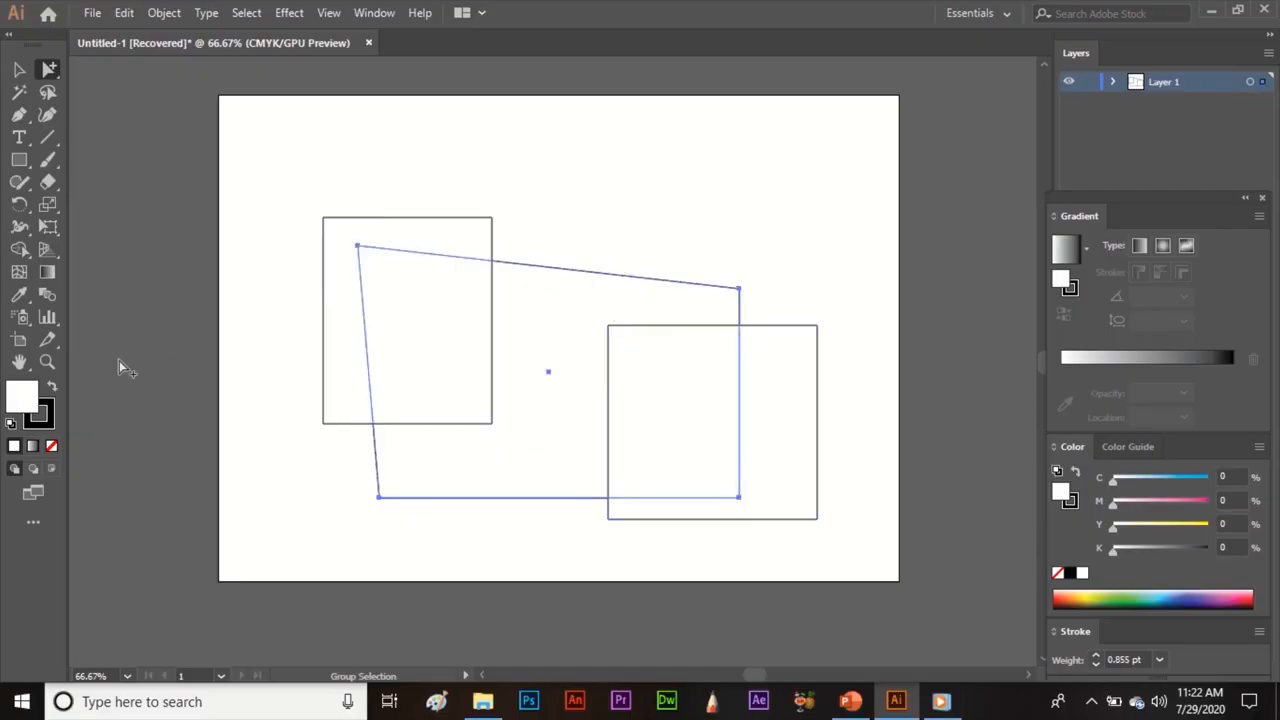
double_click(22, 400)
click(562, 253)
click(630, 241)
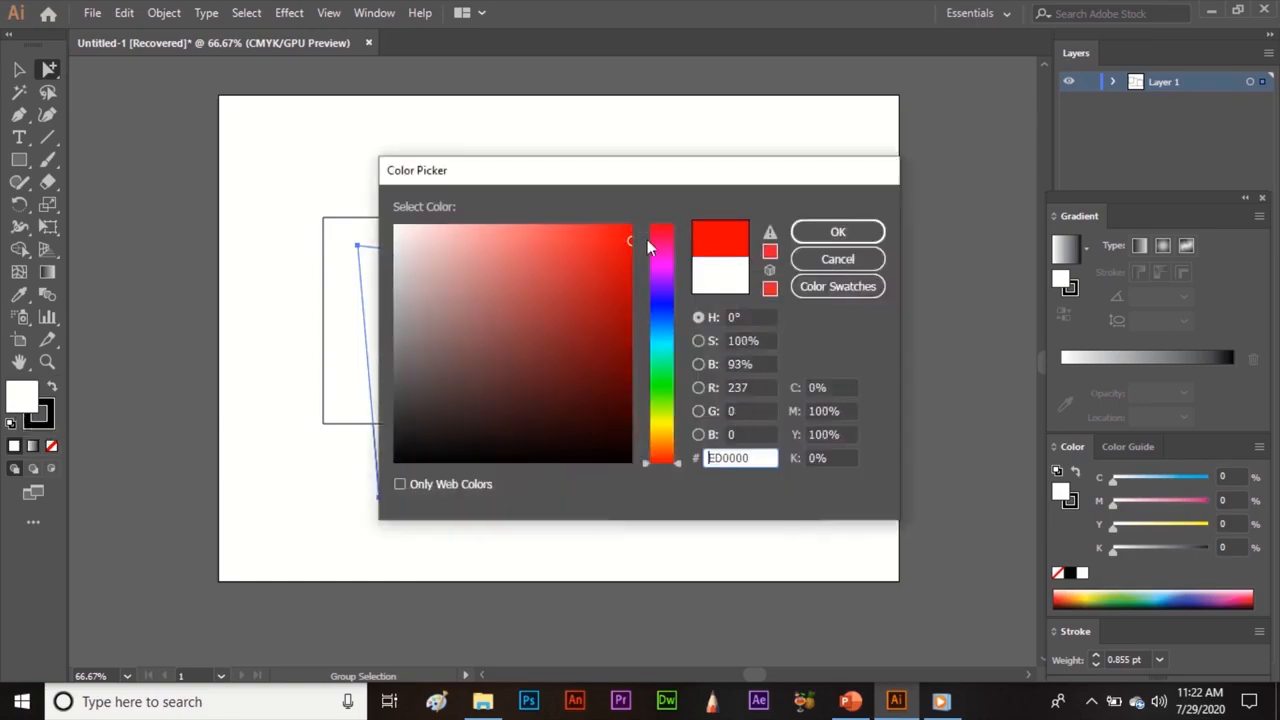
click(838, 232)
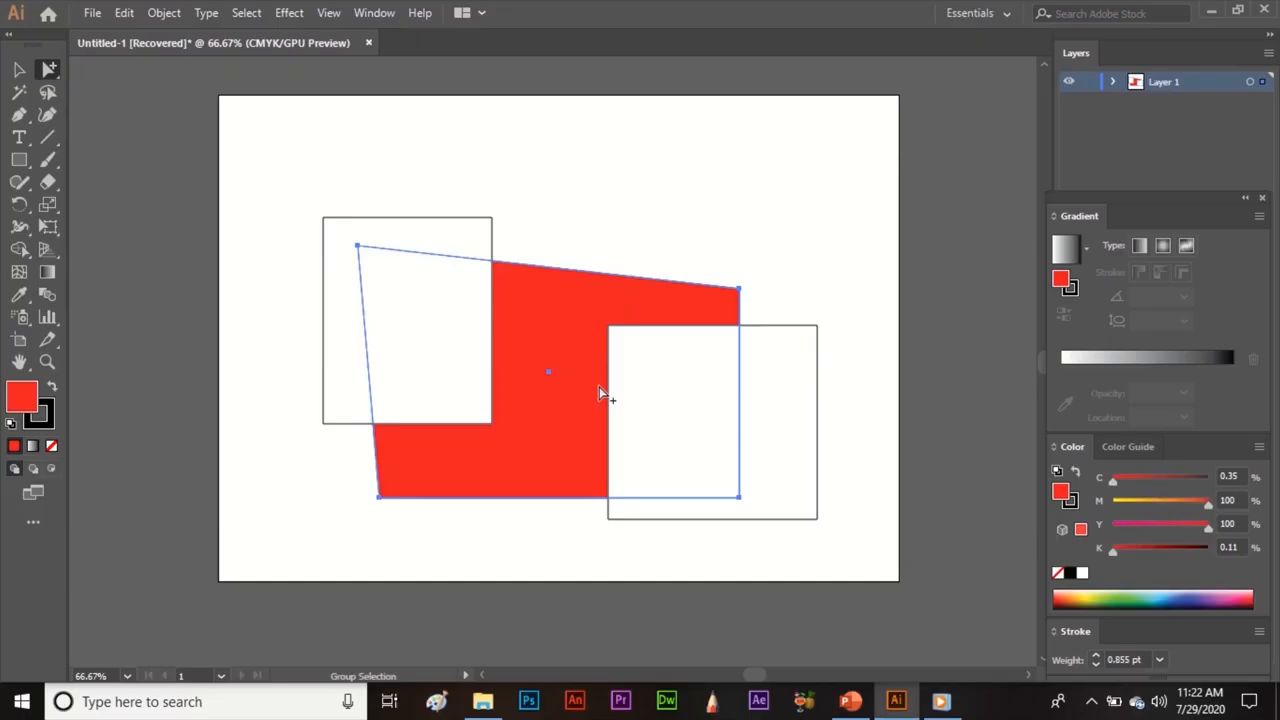
Step: Select all the grouped shapes and delete them from the artboard
drag(257, 193, 866, 563)
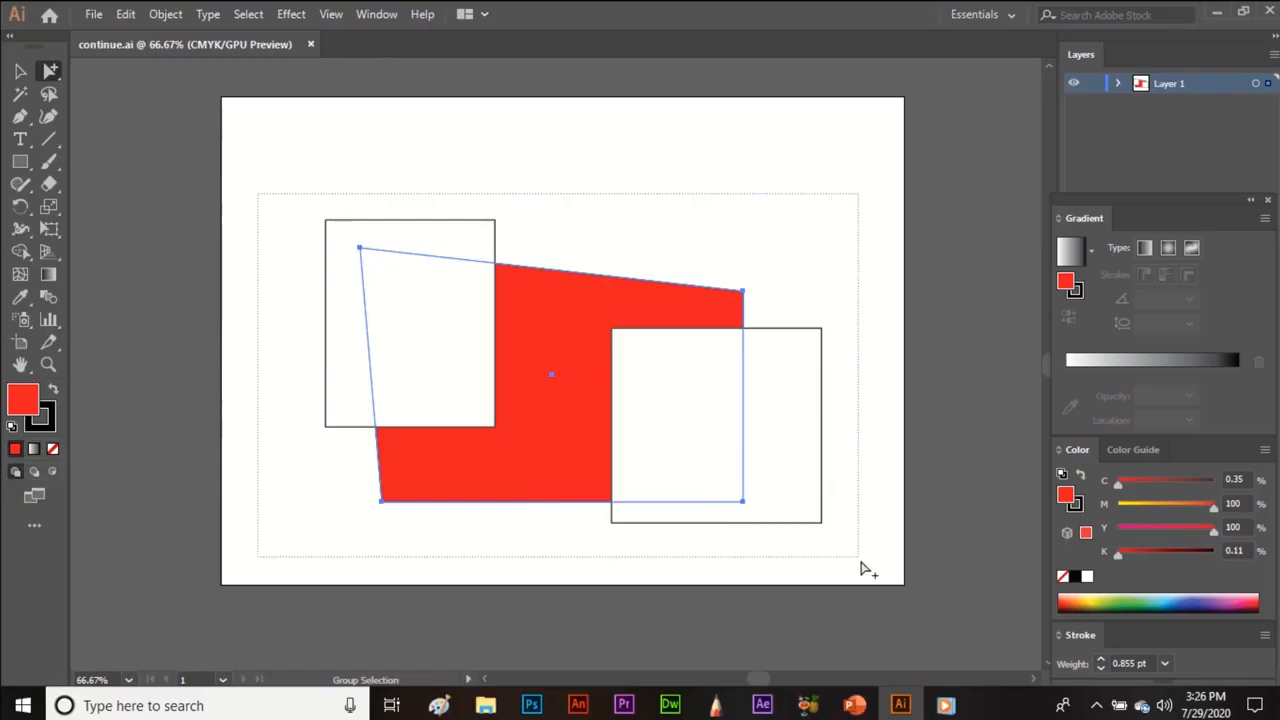
key(Delete)
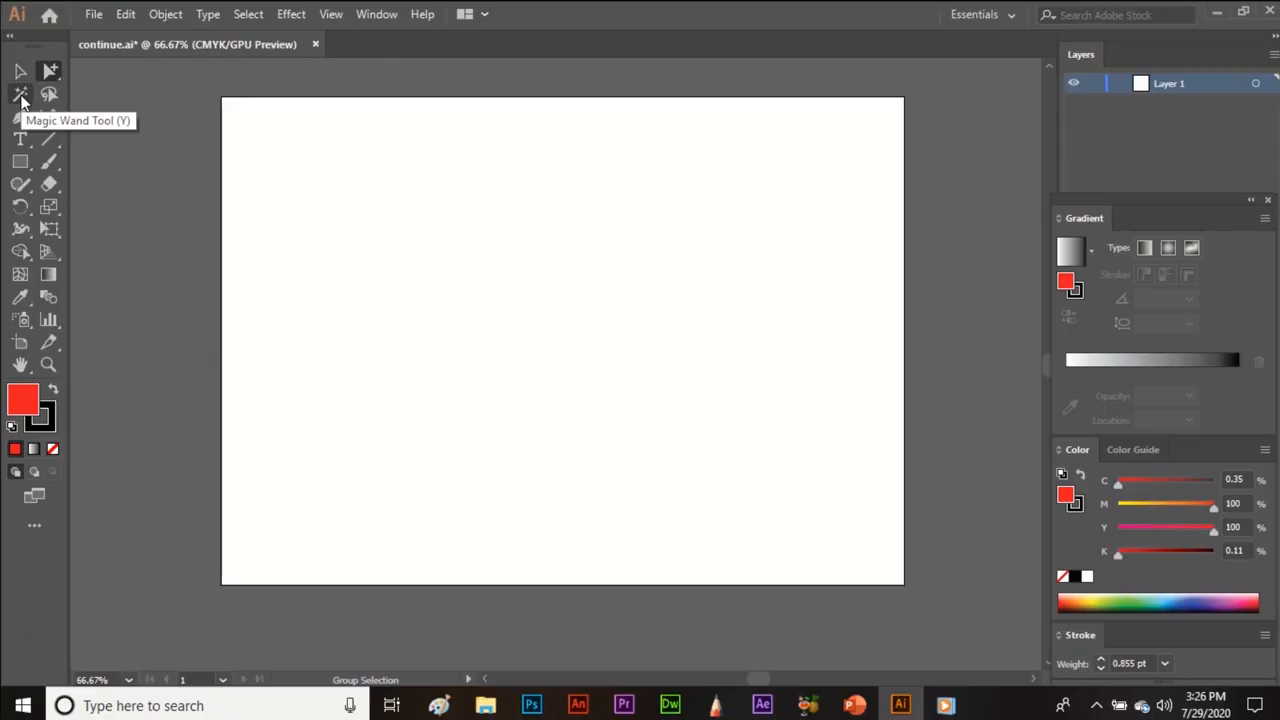
Step: Draw three red ellipses of similar size in a row across the upper half of the artboard
click(21, 95)
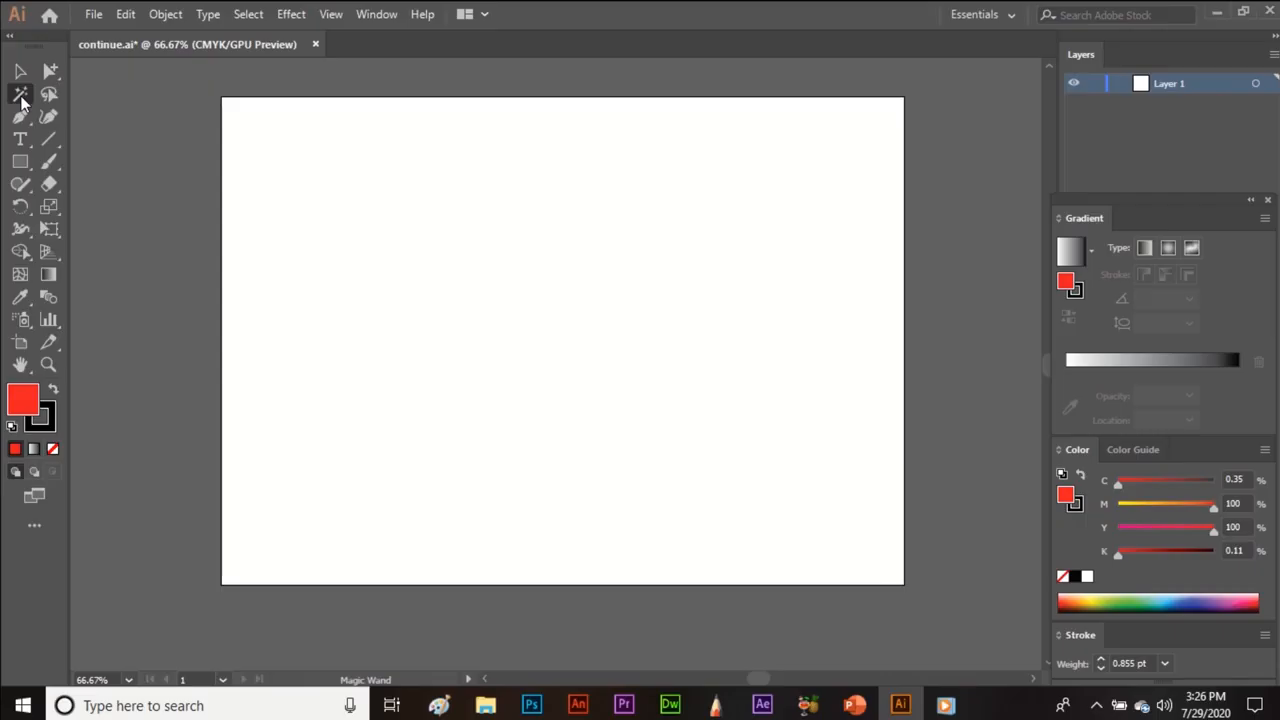
click(21, 162)
click(88, 208)
drag(351, 214, 438, 322)
drag(511, 225, 606, 340)
drag(668, 241, 754, 351)
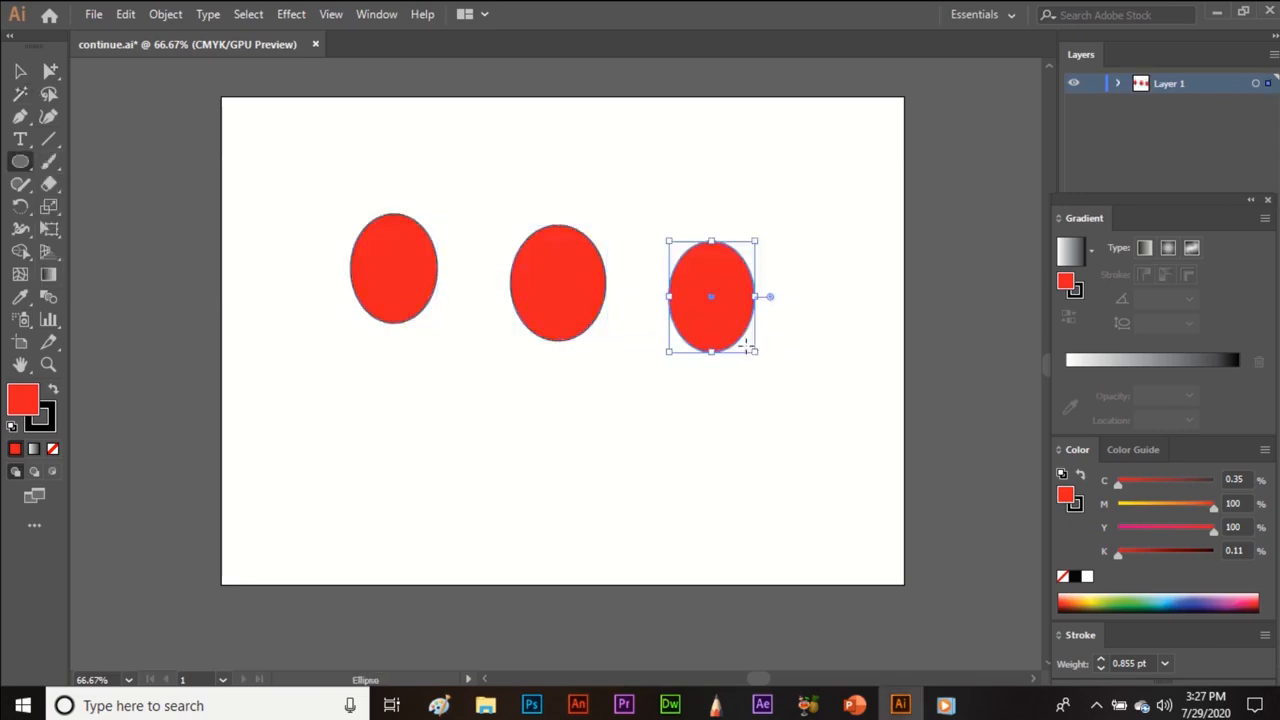
Step: Fill the rightmost of the three ellipses with a bright, fully saturated yellow
key(v)
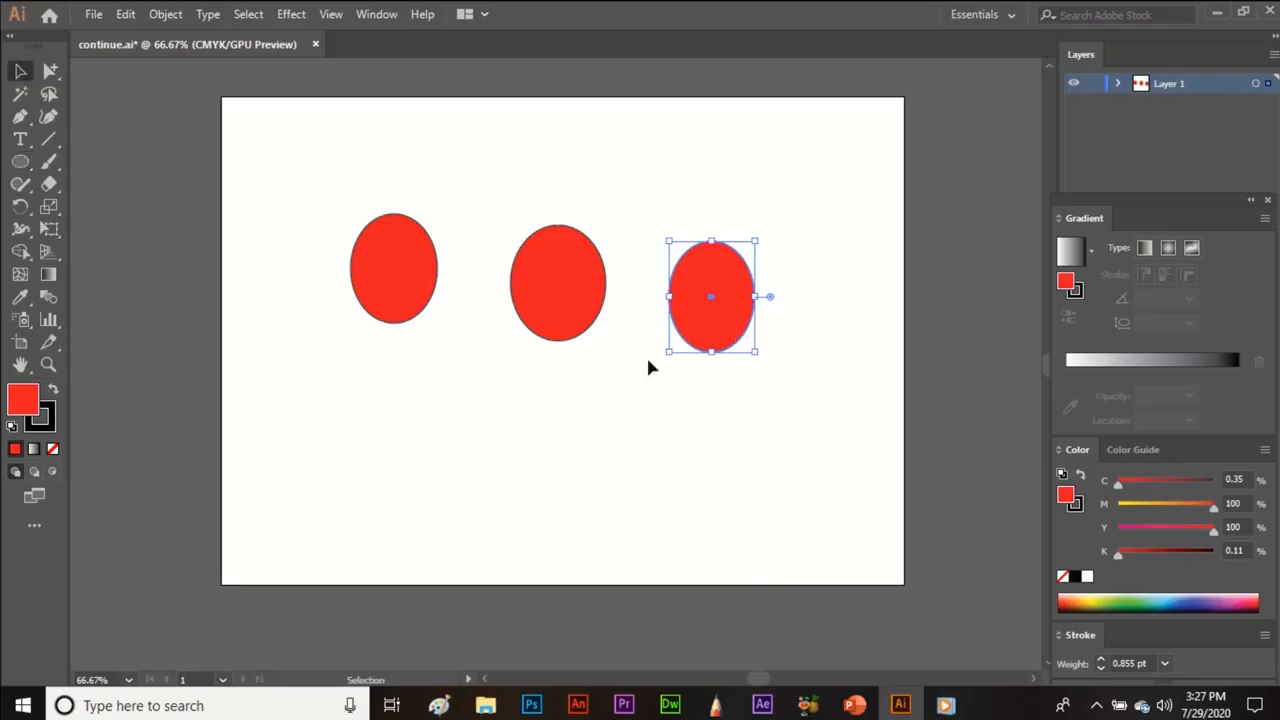
double_click(22, 402)
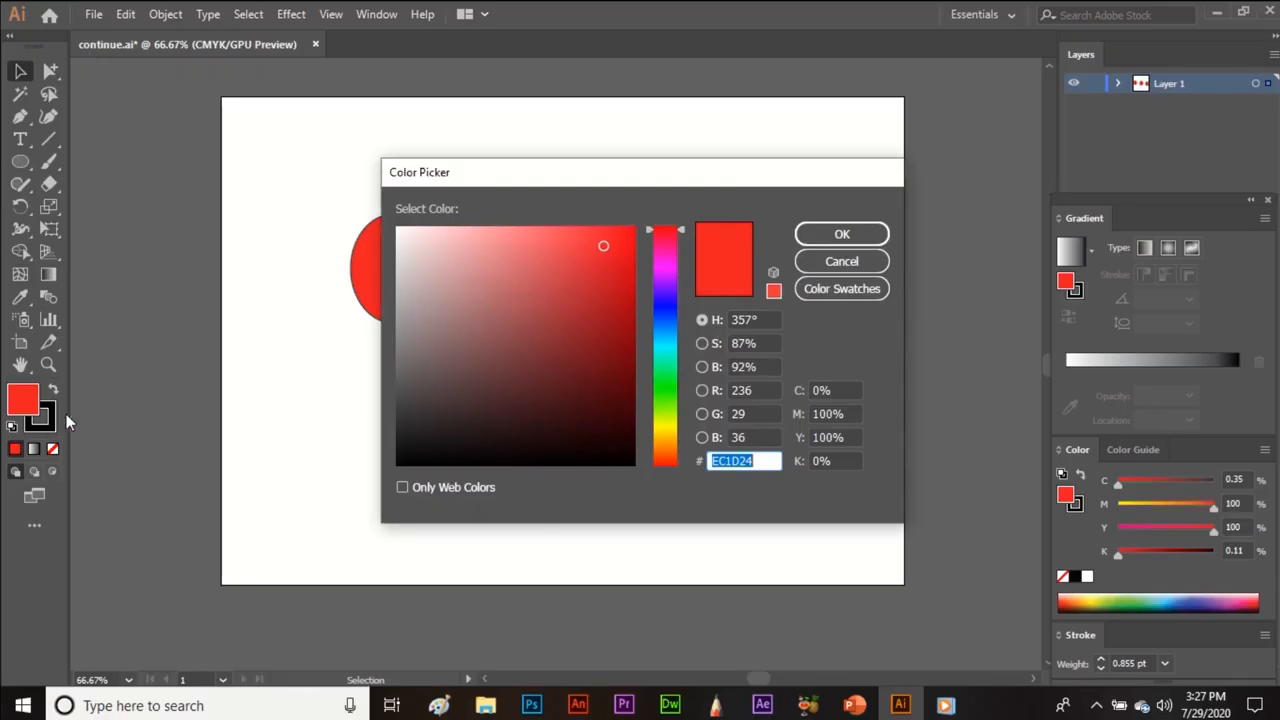
click(664, 432)
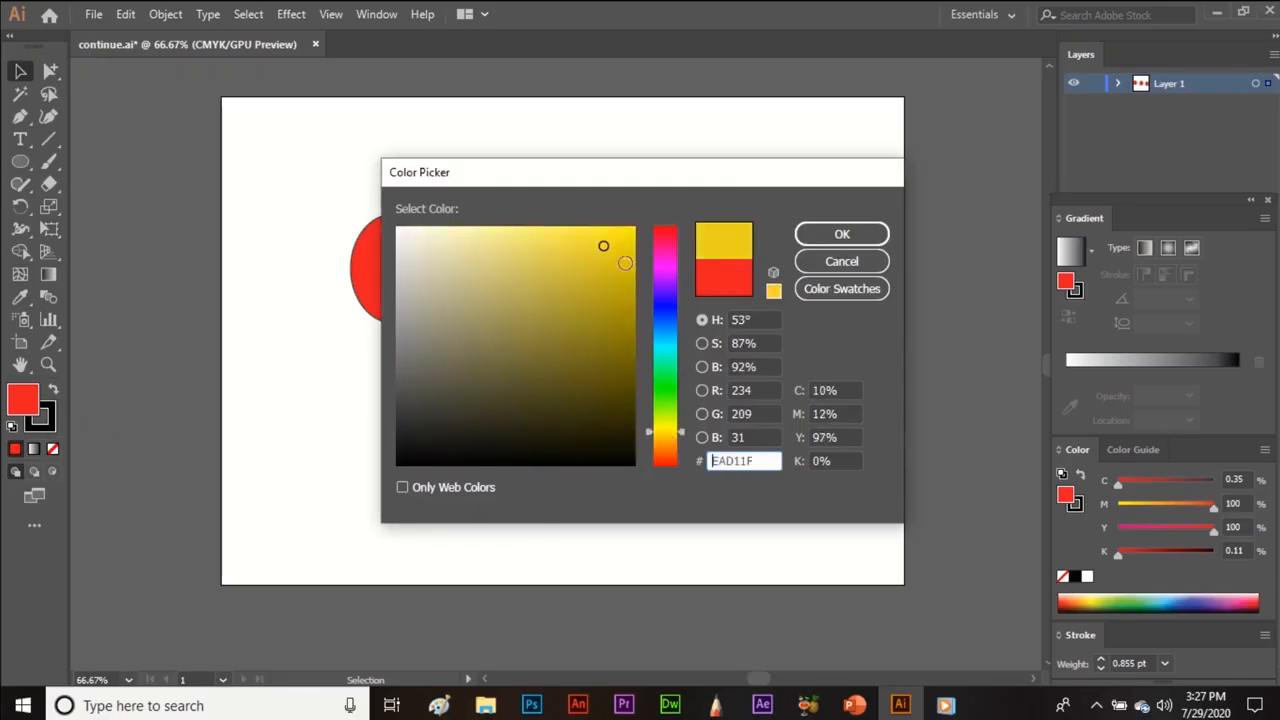
drag(625, 262, 634, 228)
click(842, 233)
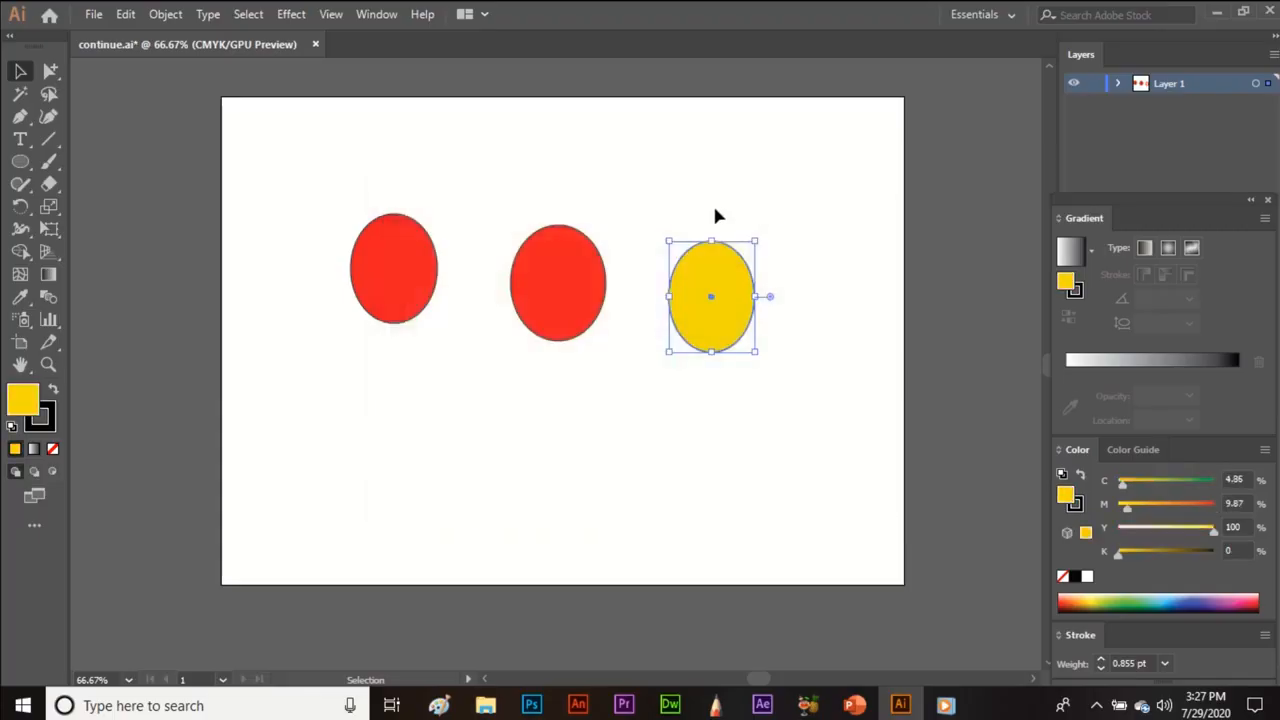
Step: Select the middle ellipse and change its fill to yellow FFDA00
click(580, 294)
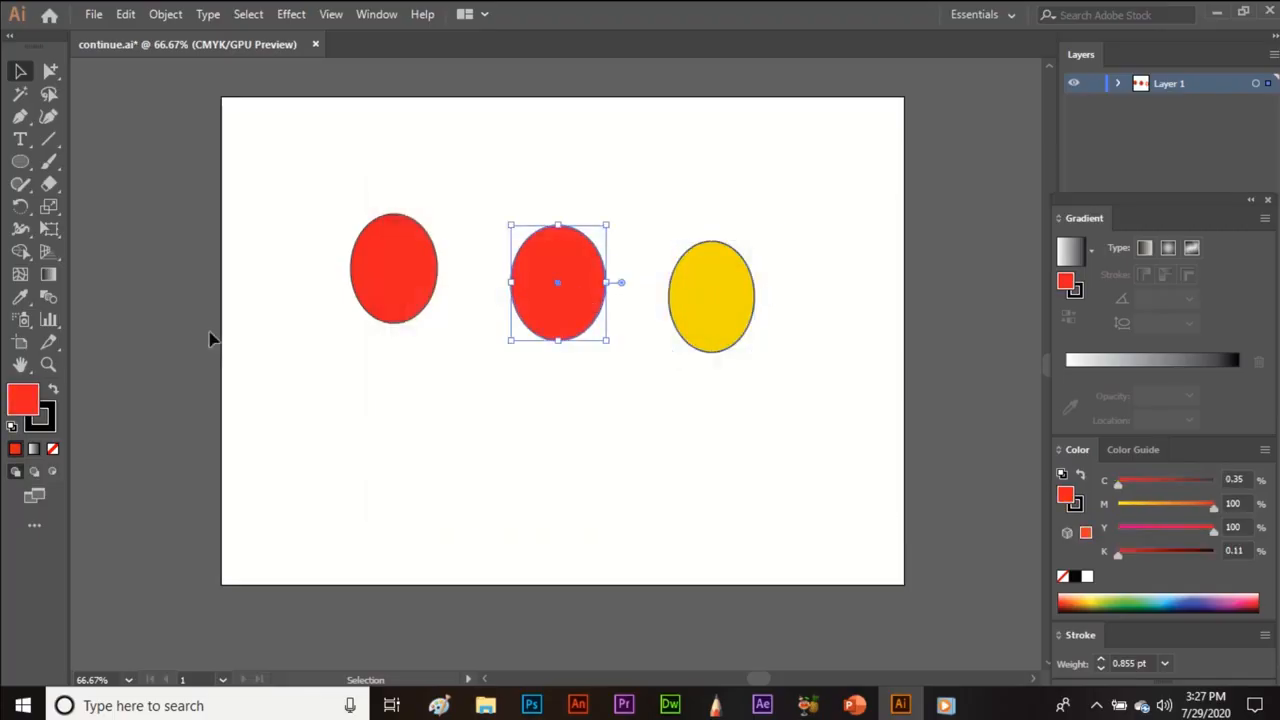
double_click(22, 401)
click(665, 340)
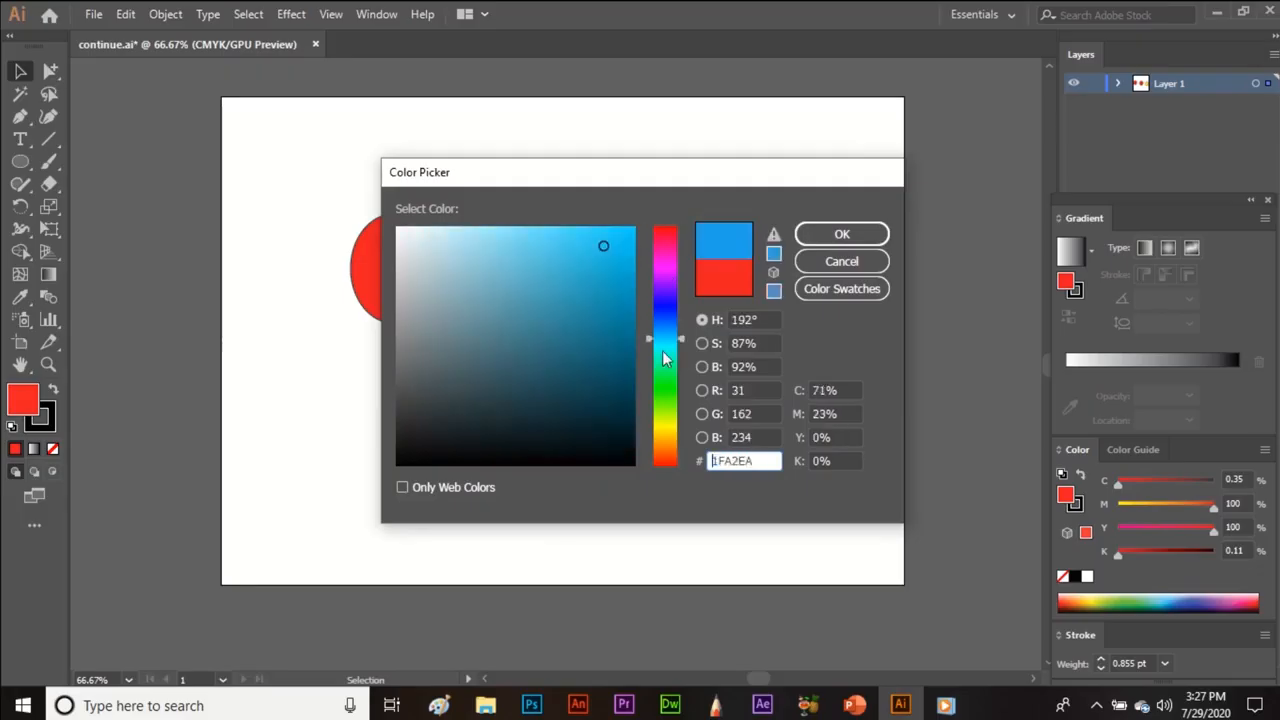
click(665, 432)
click(634, 228)
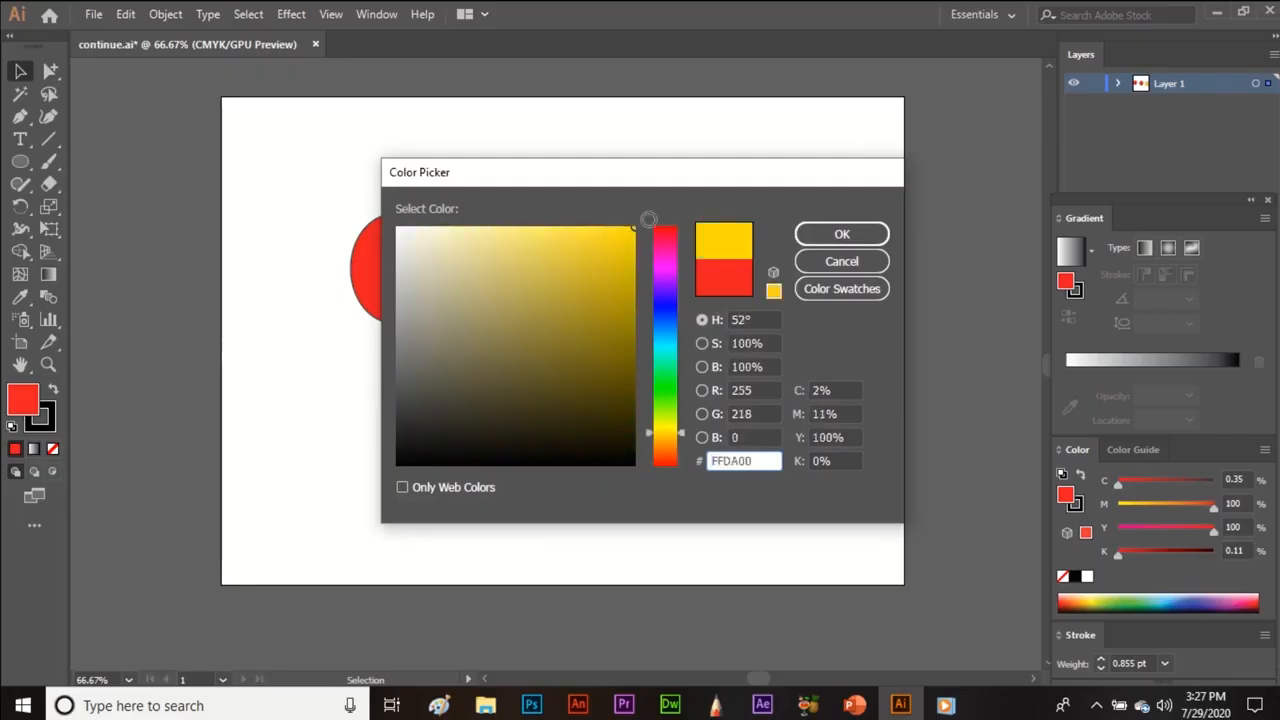
click(826, 236)
Step: Clear the selection, then select both yellow ellipses at once by sampling the middle one with the Magic Wand tool
click(403, 252)
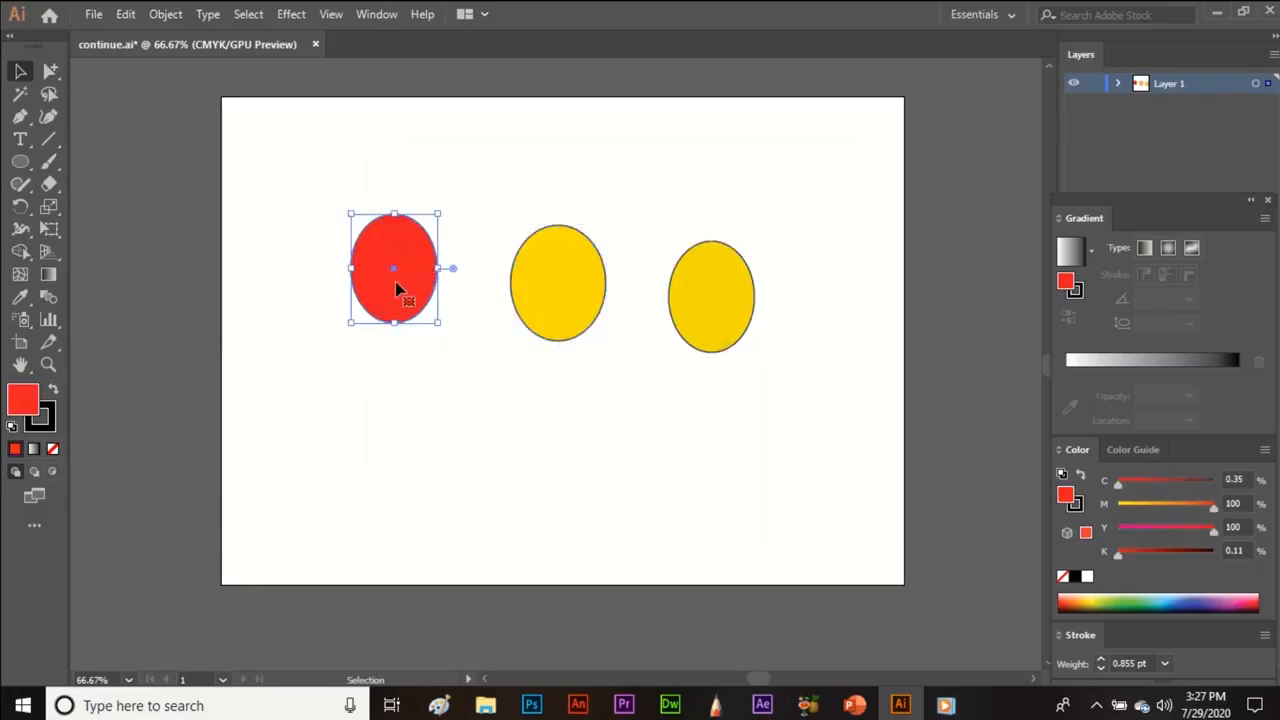
click(434, 358)
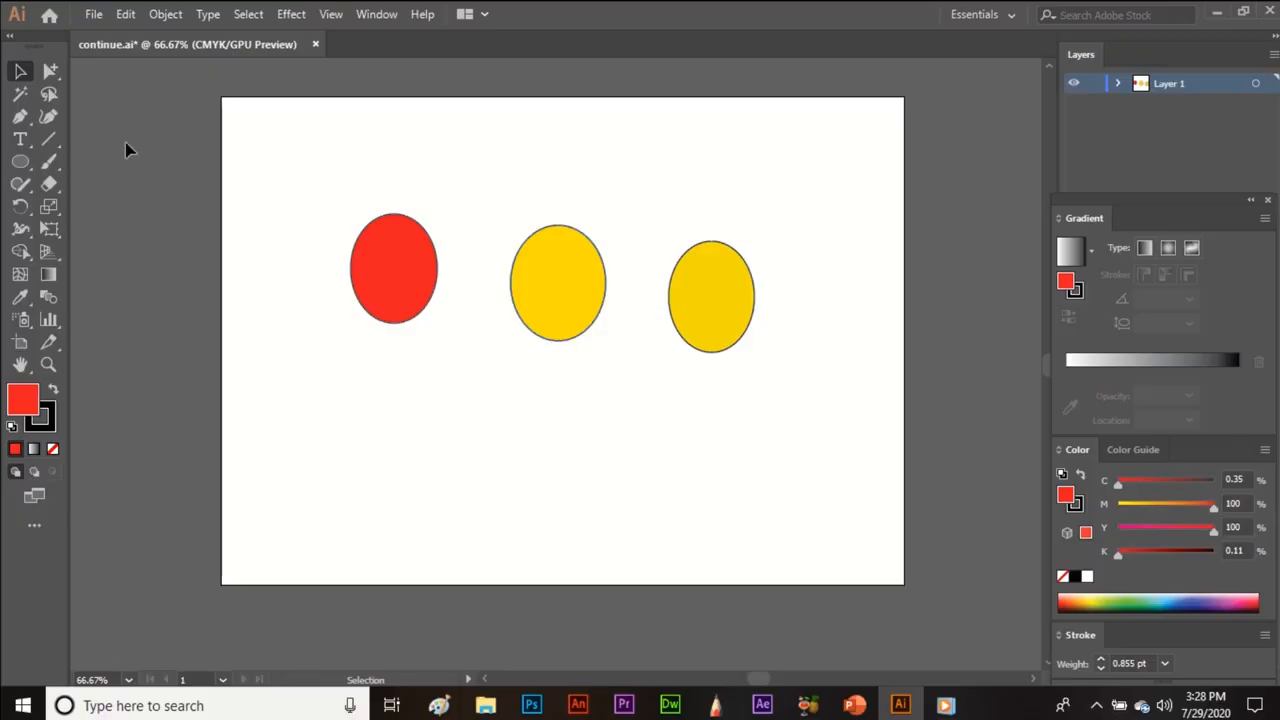
click(20, 93)
click(545, 287)
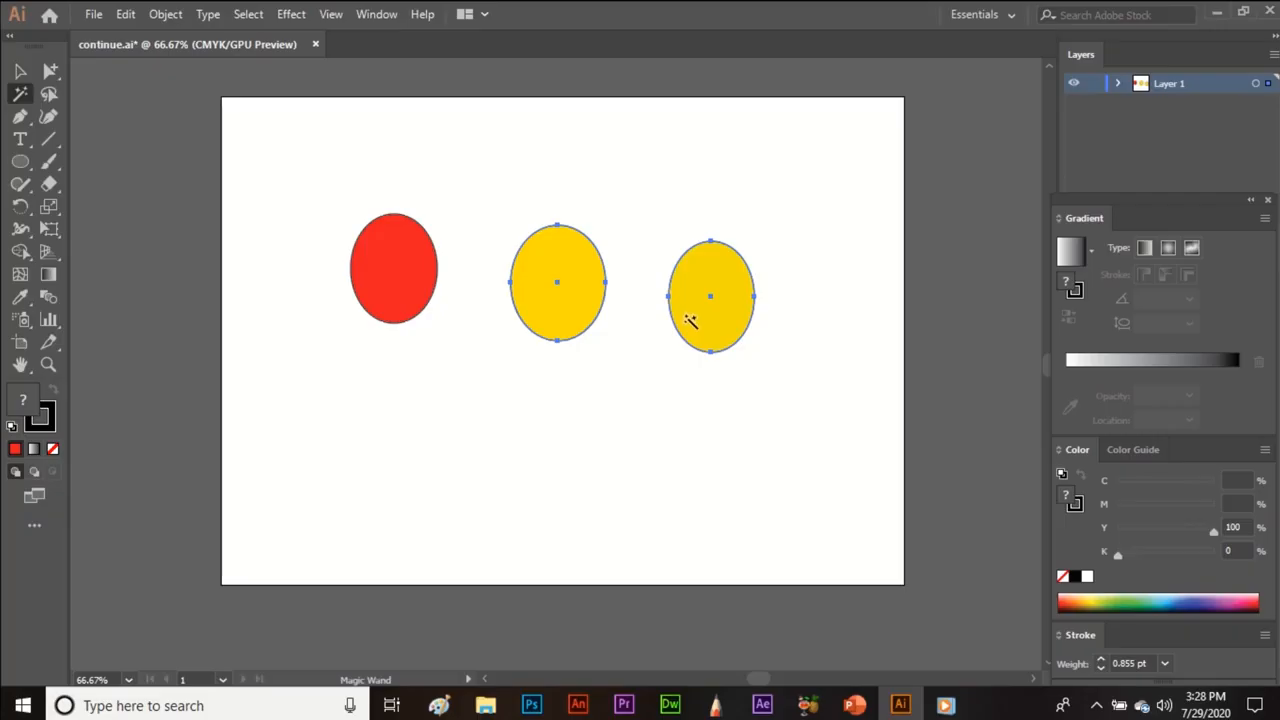
key(v)
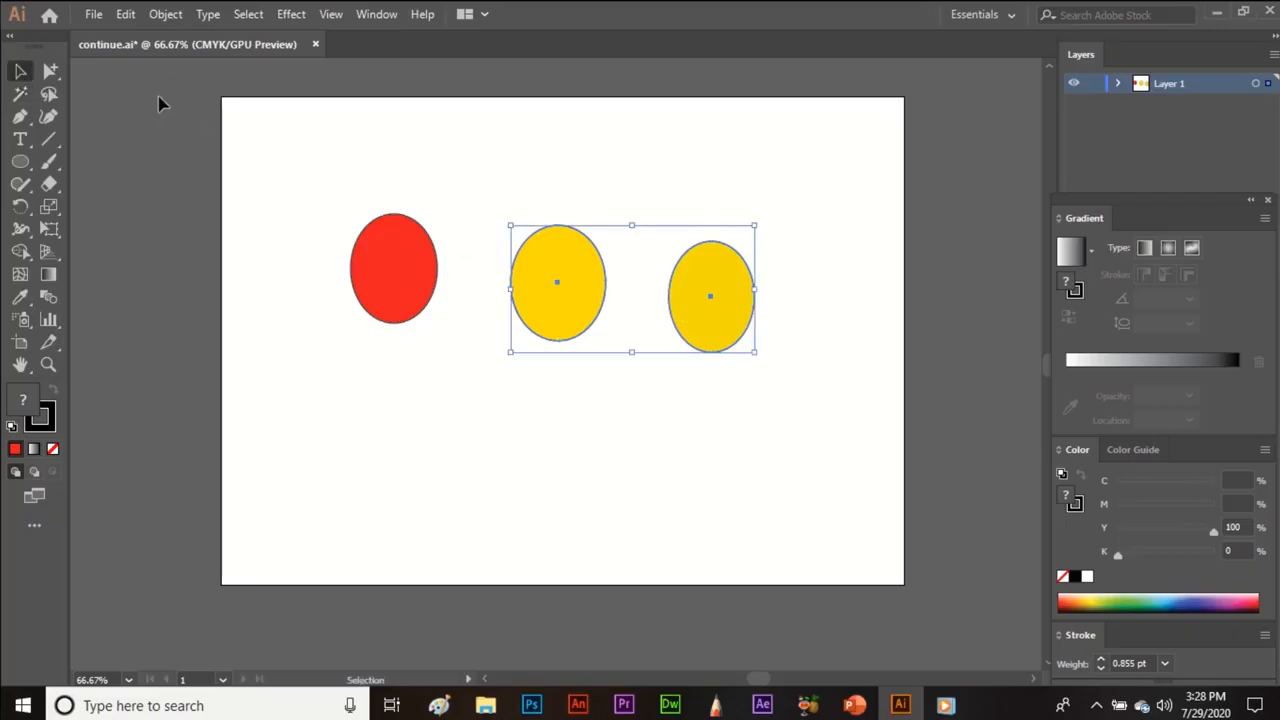
Step: With the Lasso tool, loop around the red ellipse and the middle yellow ellipse to select just those two
click(48, 95)
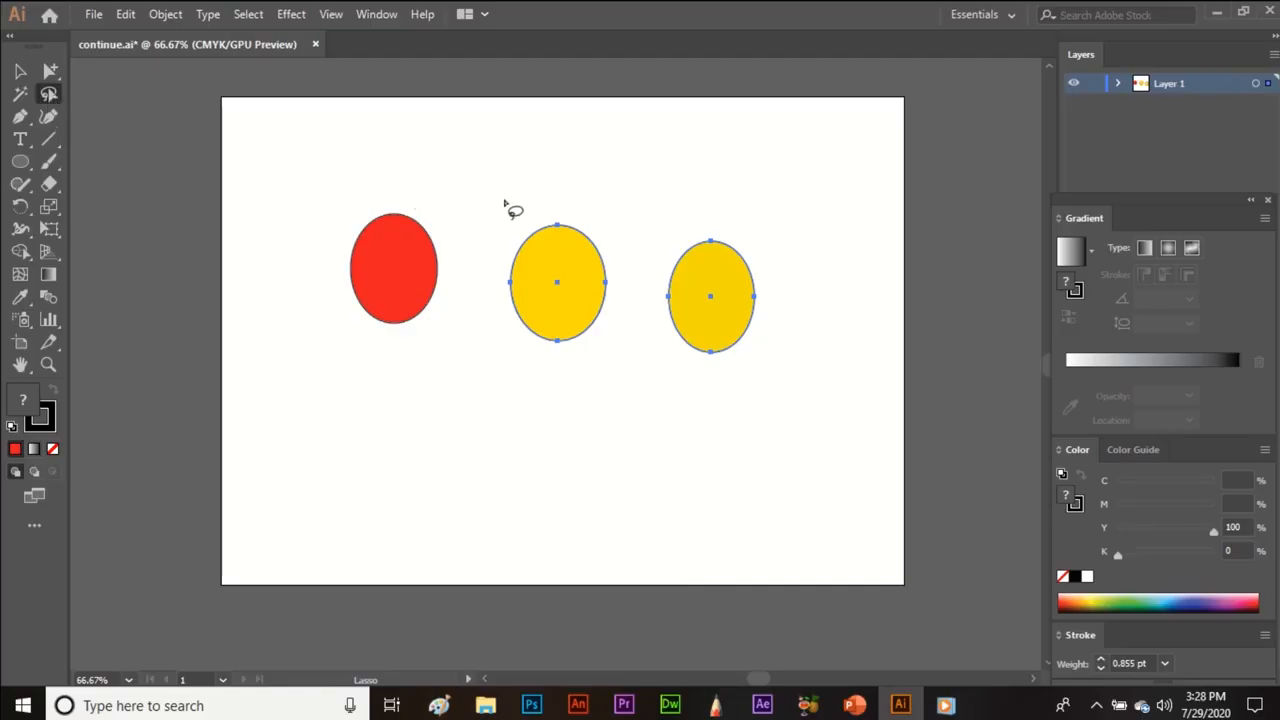
mouse_move(507, 198)
mouse_down()
mouse_move(412, 185)
mouse_move(324, 224)
mouse_move(322, 270)
mouse_move(383, 363)
mouse_move(540, 386)
mouse_move(596, 370)
mouse_move(626, 340)
mouse_move(602, 233)
mouse_move(508, 202)
mouse_up()
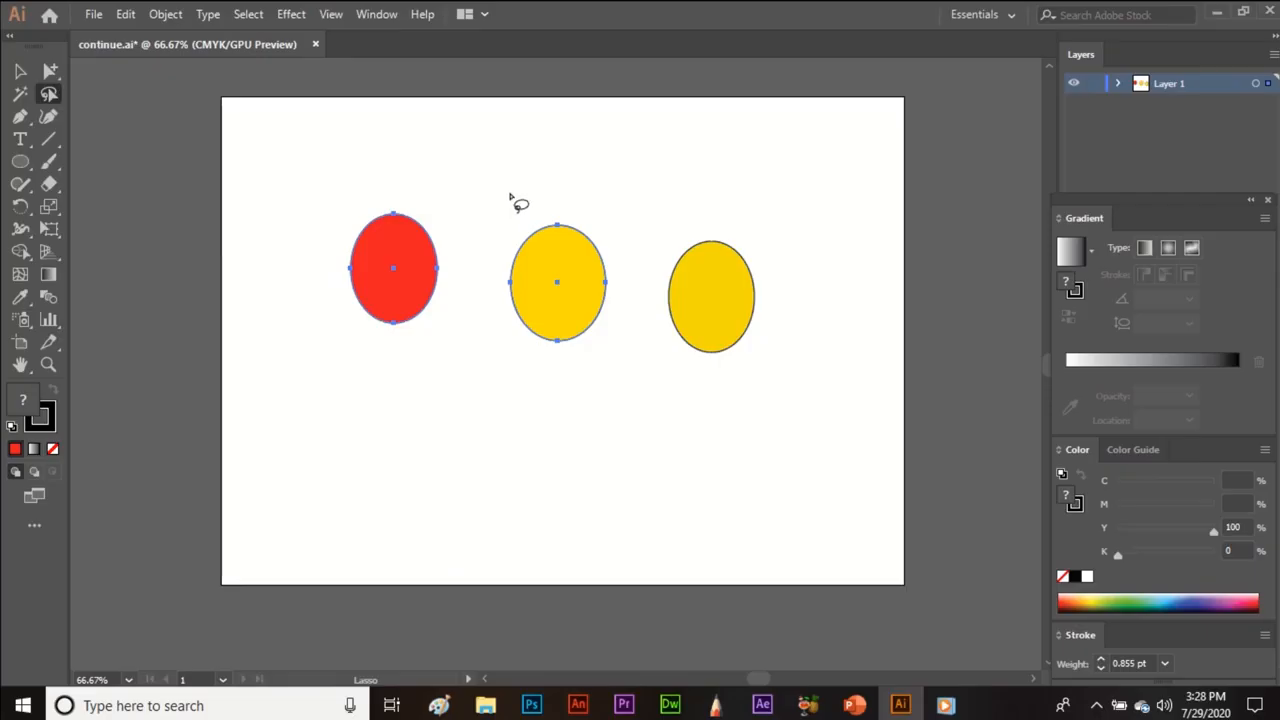